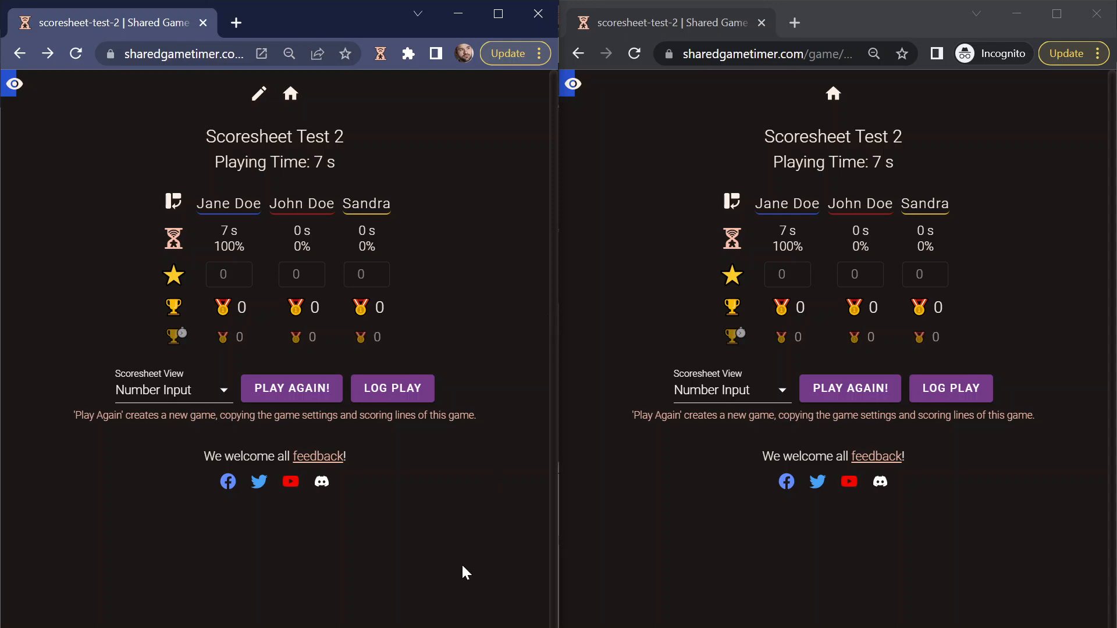
- Enter star-line scores of 20 for the first player, 26 for the third player in the Incognito window, and 3 for the second player
click(224, 274)
text(20)
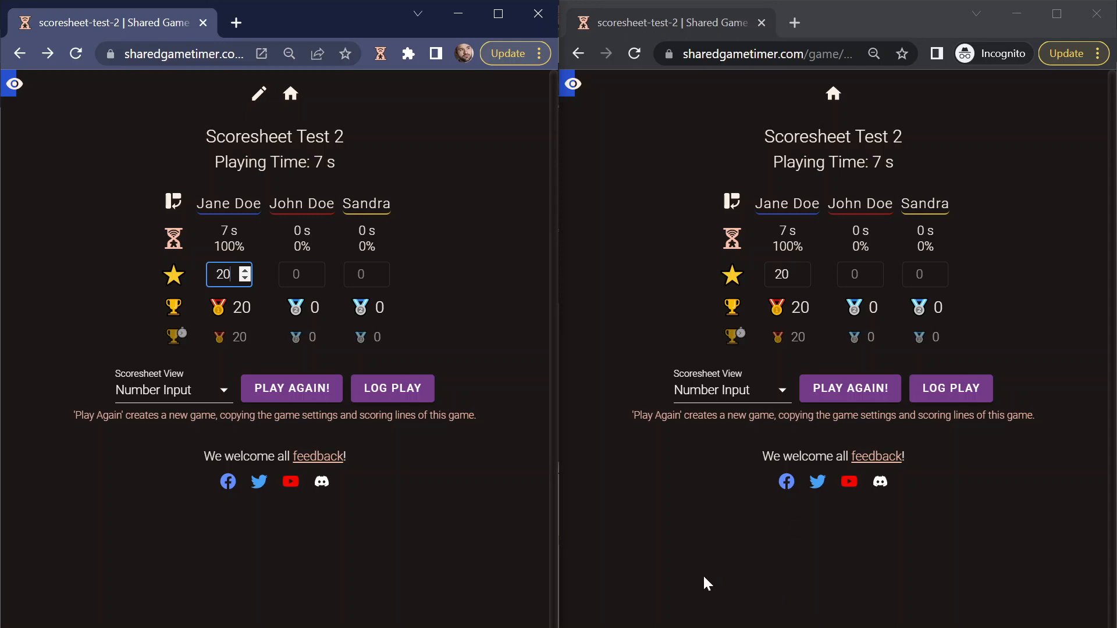
click(925, 274)
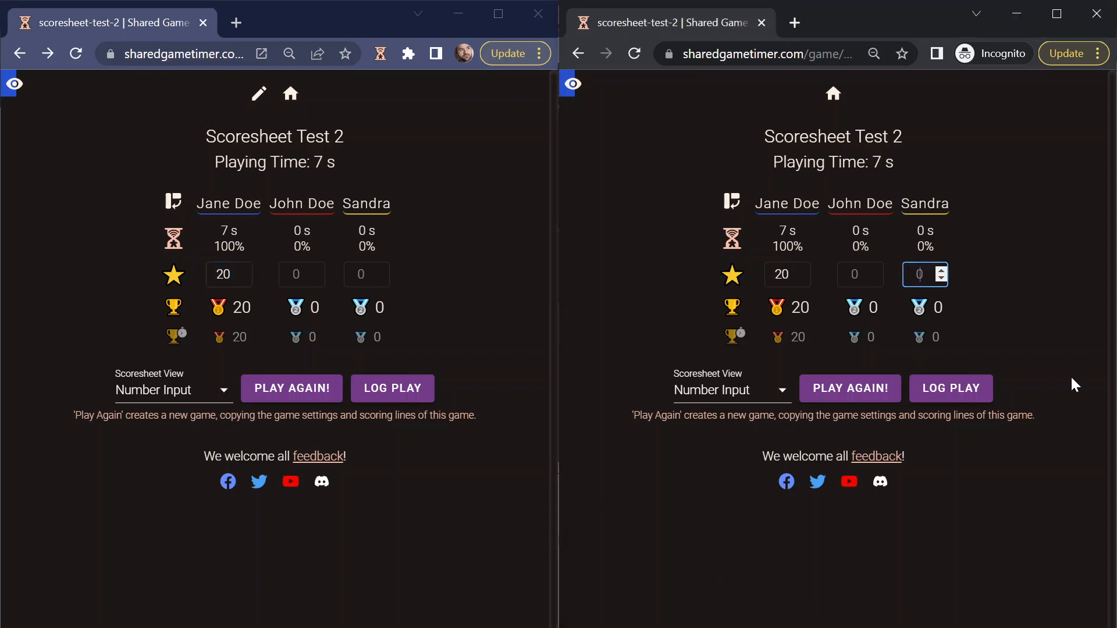
text(26)
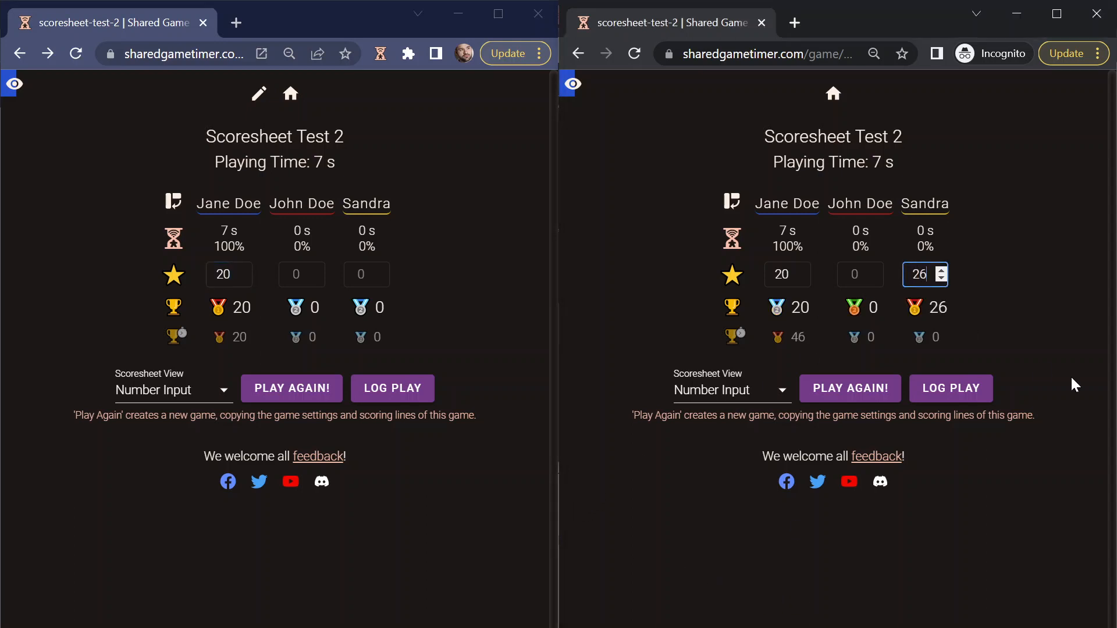
click(302, 271)
text(3)
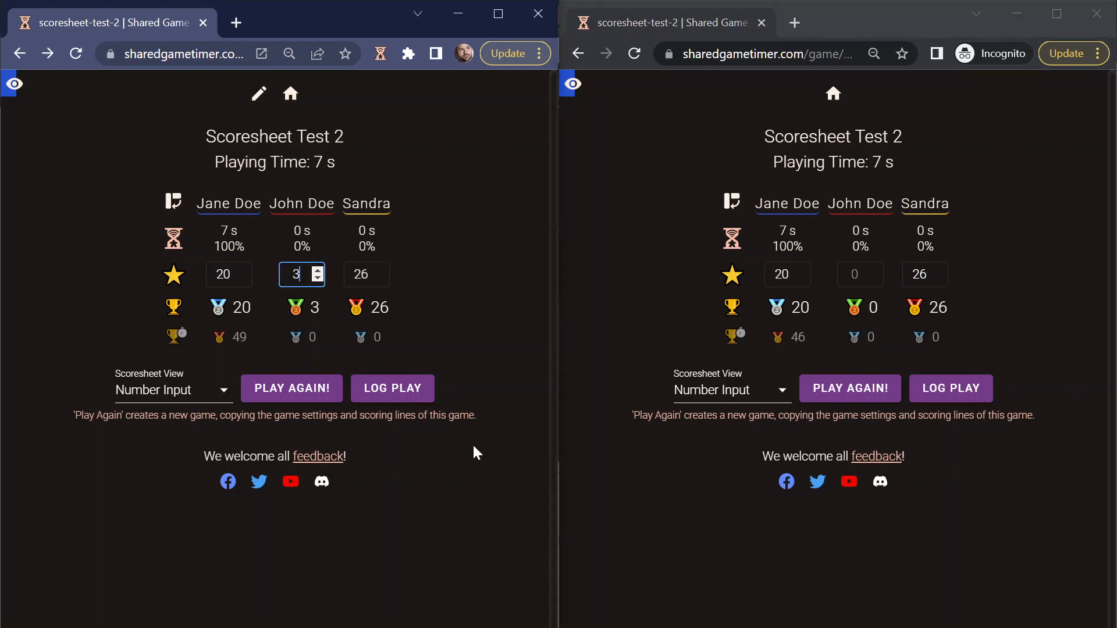
click(473, 475)
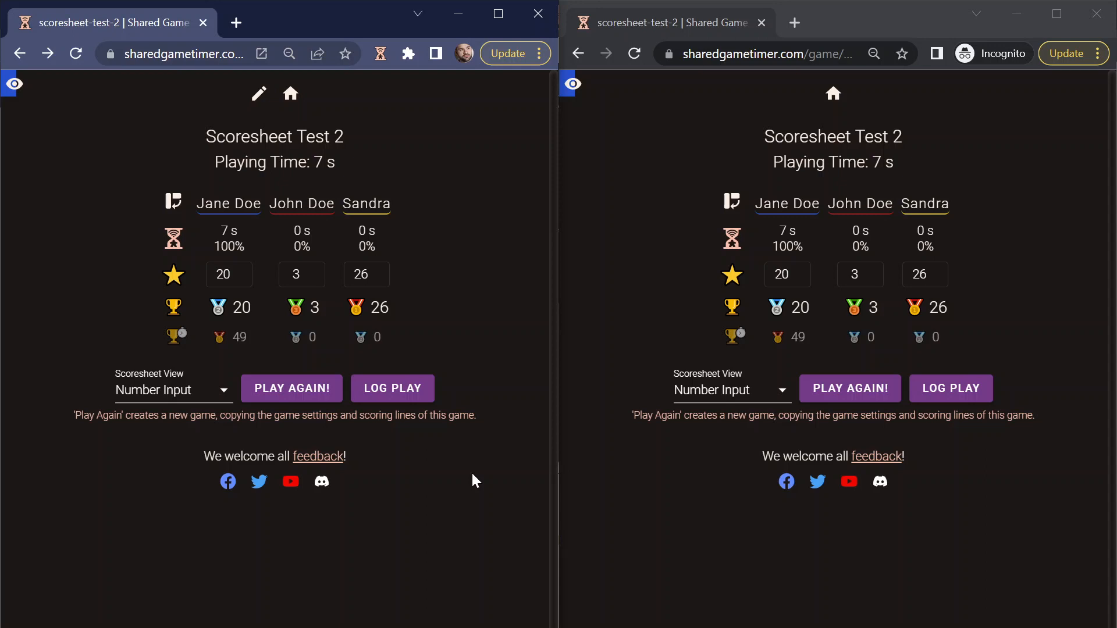
- Switch the scoresheet view to Edit Scoresheet and add two scoring lines named Hops and Beer
click(192, 392)
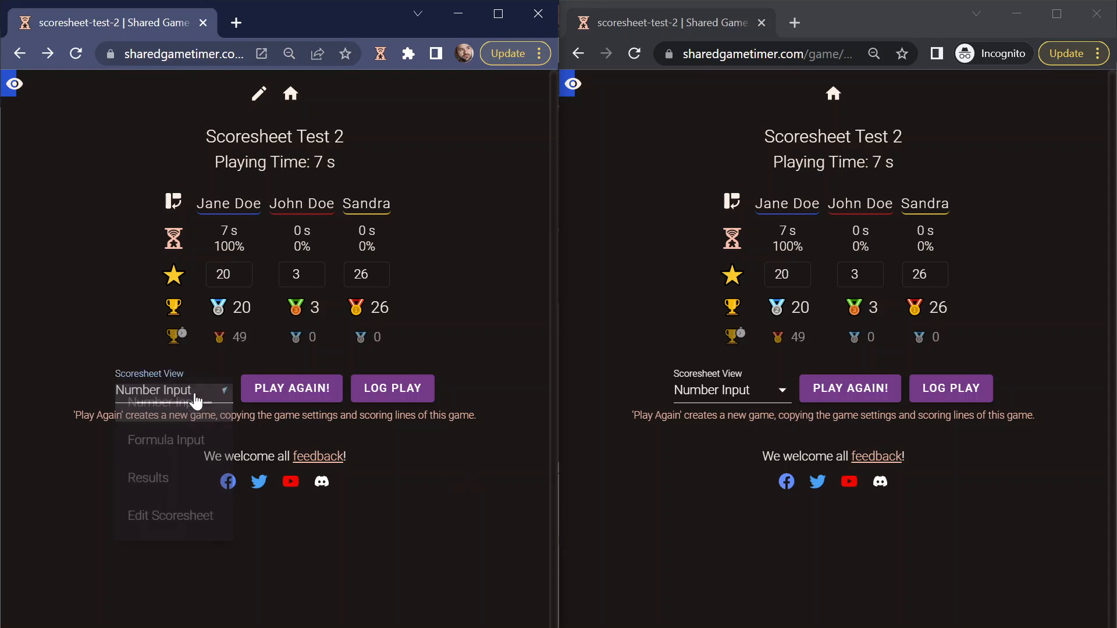
click(170, 516)
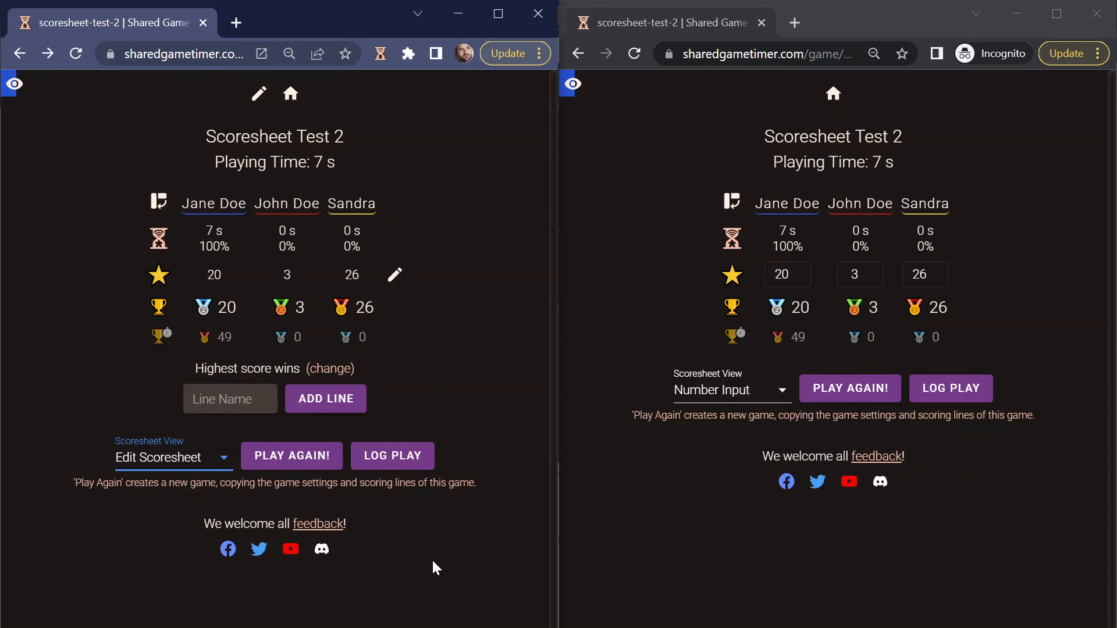
click(441, 444)
text(Hops)
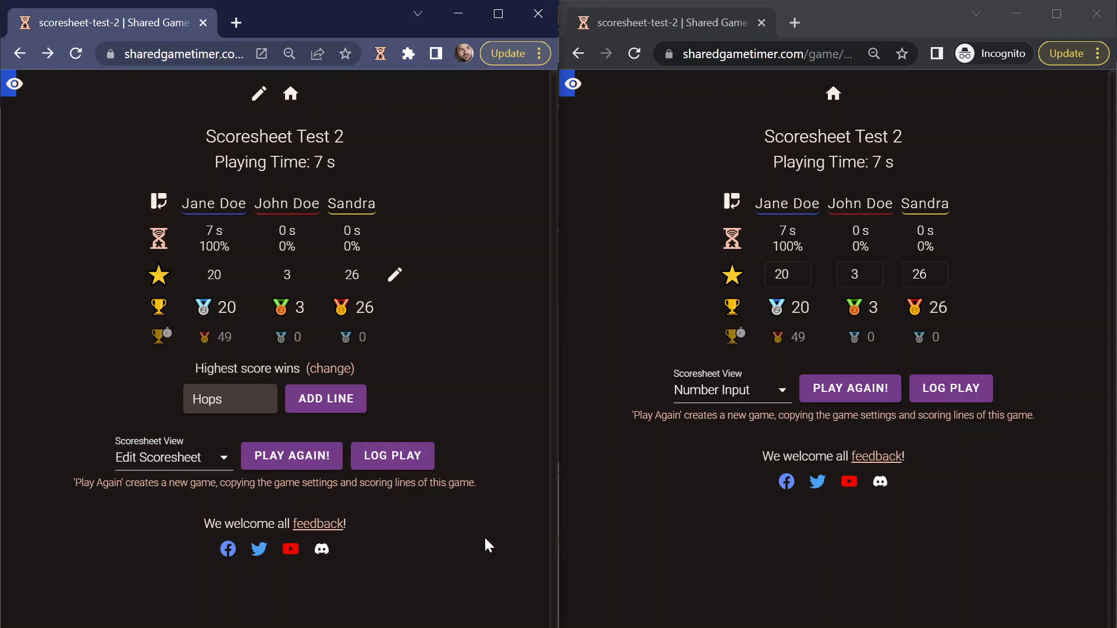
click(317, 406)
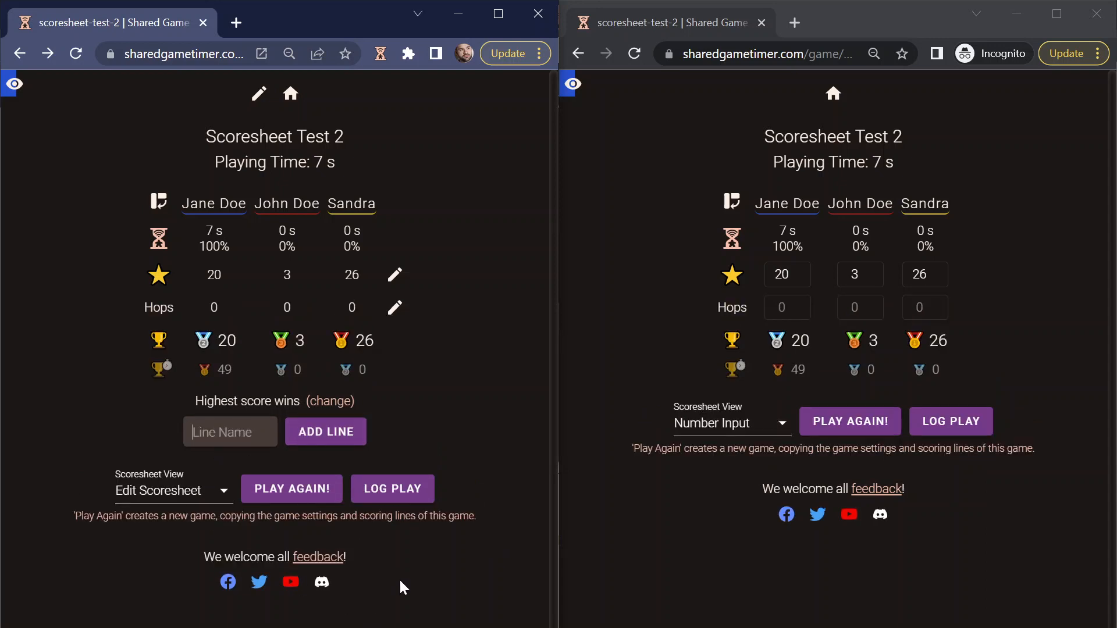
text(Beer)
click(350, 443)
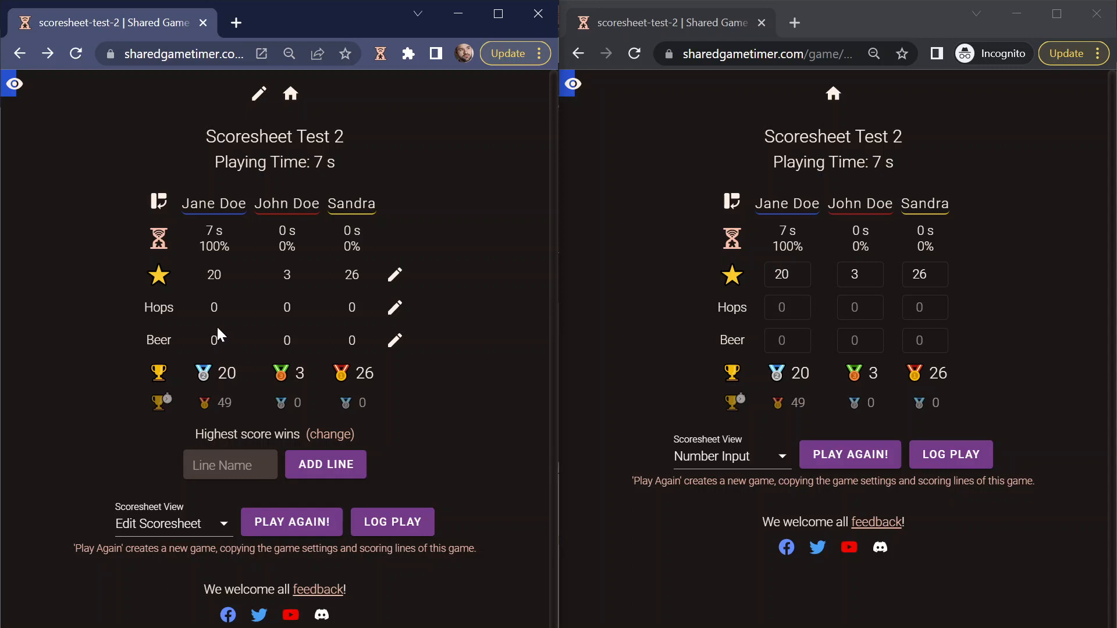
- Switch the scoresheet view to Number Input and enter Hops scores of 2 for the first player and 11 for the second
click(180, 523)
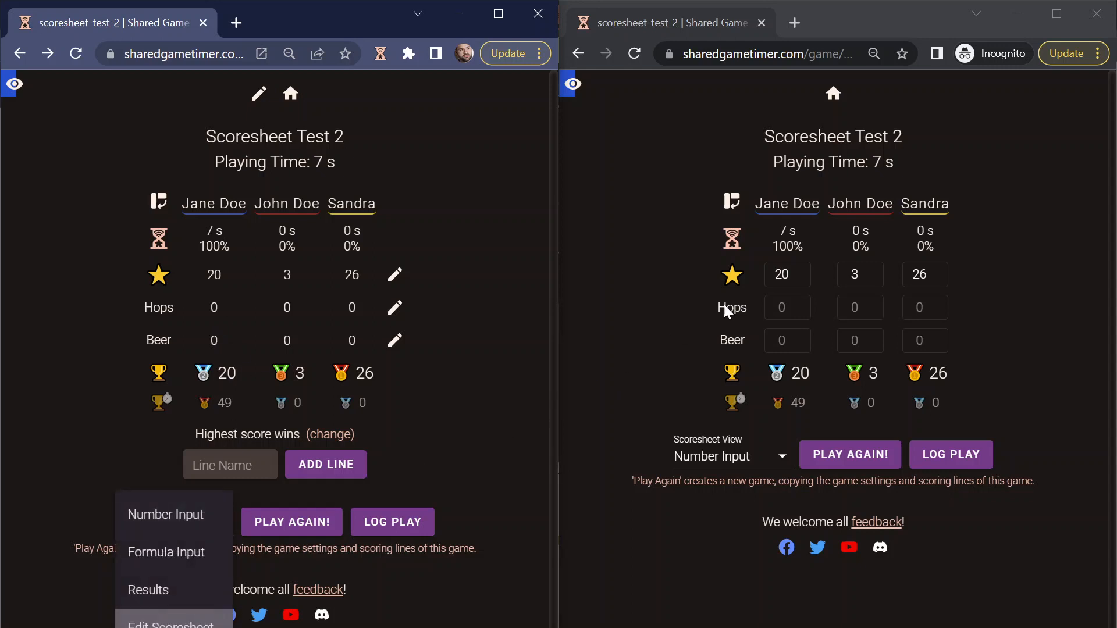
click(165, 515)
click(223, 307)
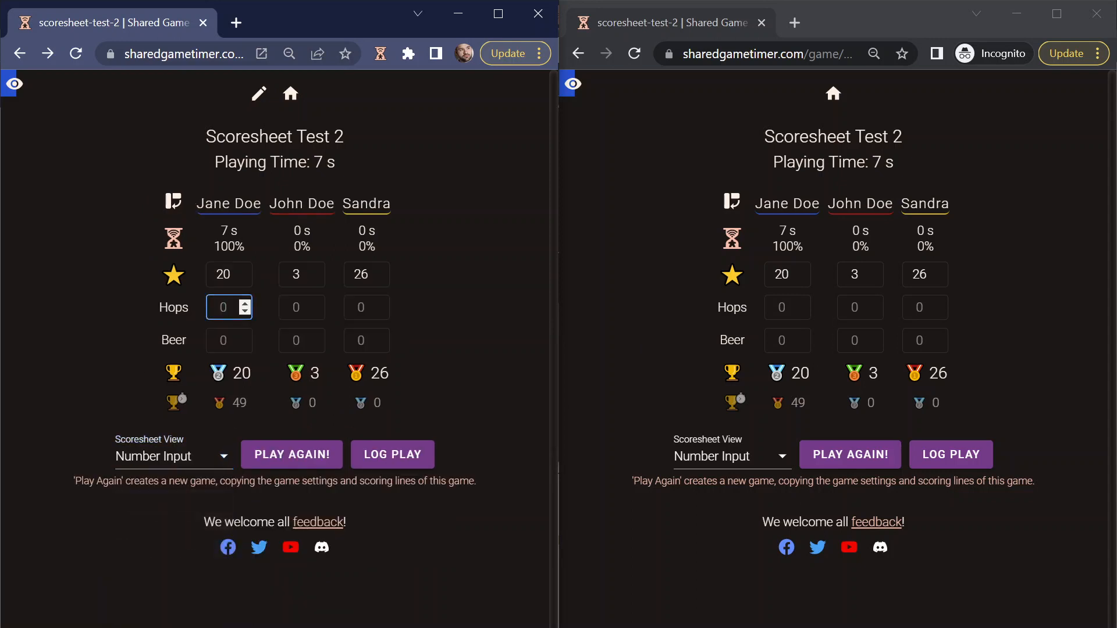
text(2)
click(300, 307)
text(11)
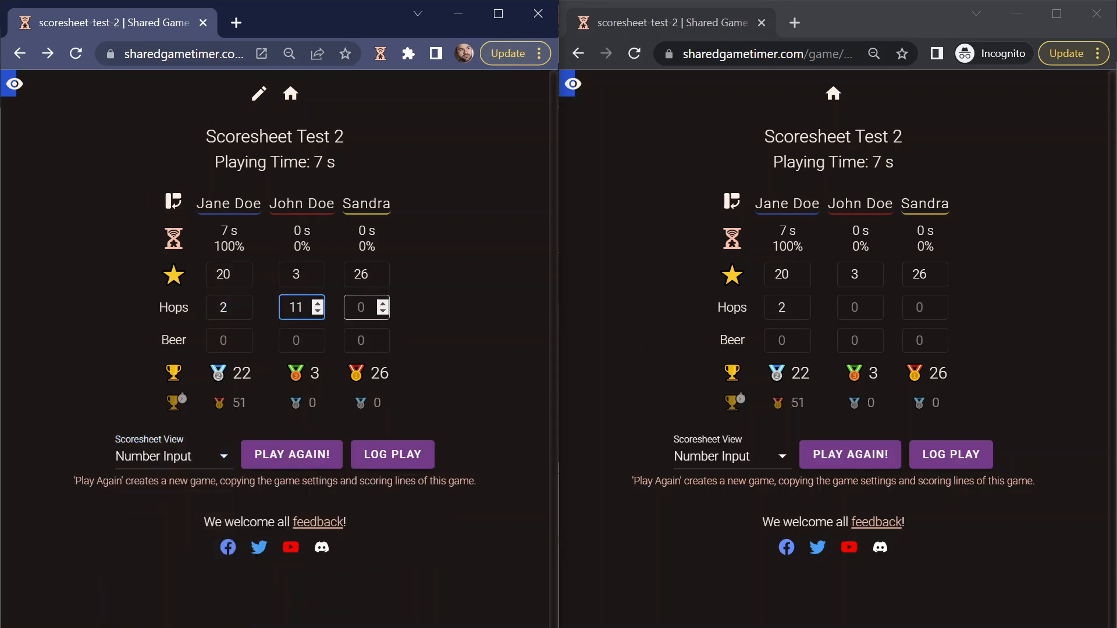
click(581, 324)
click(417, 568)
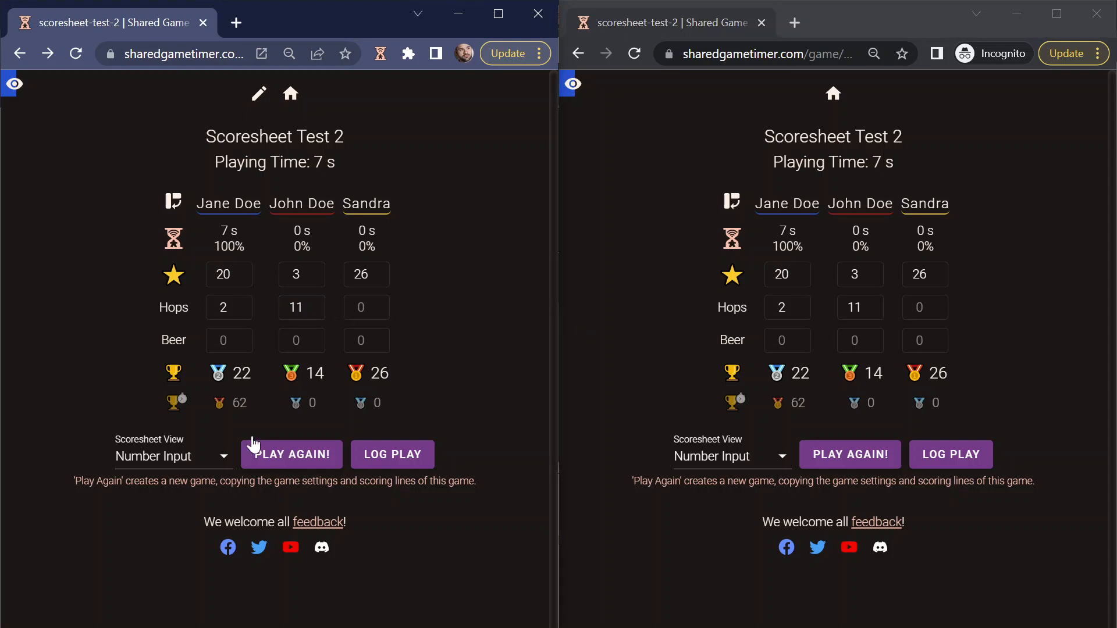
- Return to the Edit Scoresheet view and add a scoring line named with the single beer mug emoji
click(184, 459)
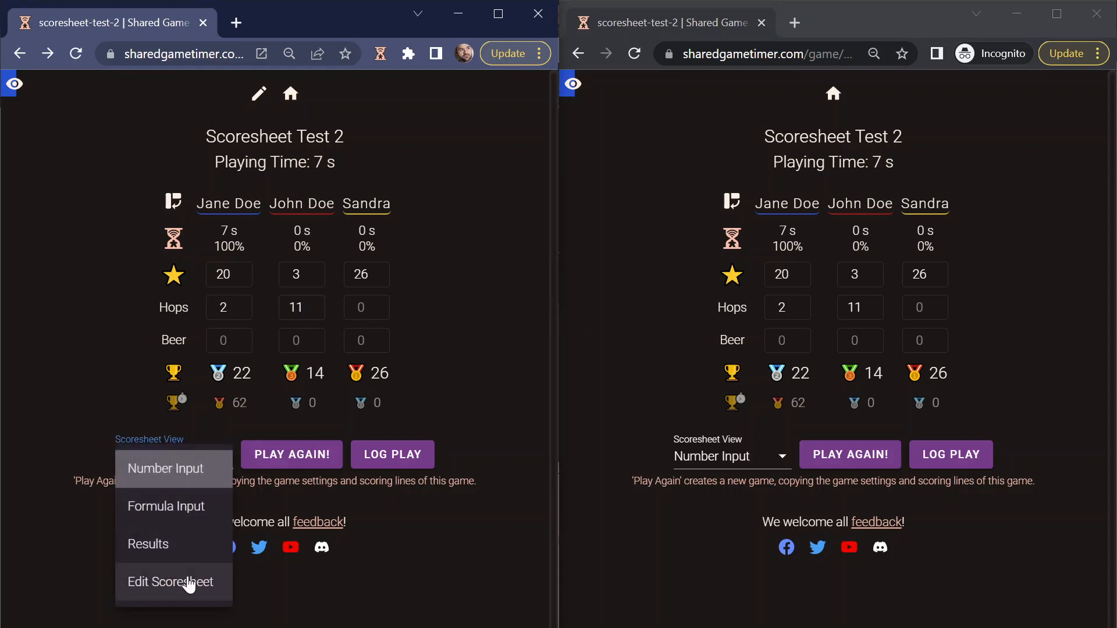
click(189, 583)
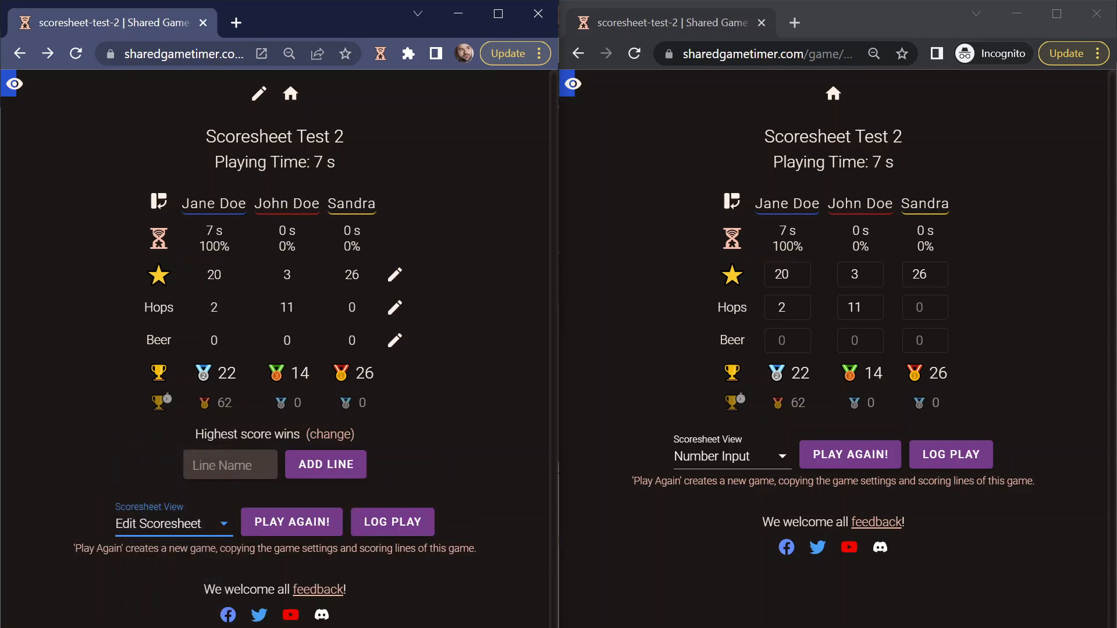
click(231, 465)
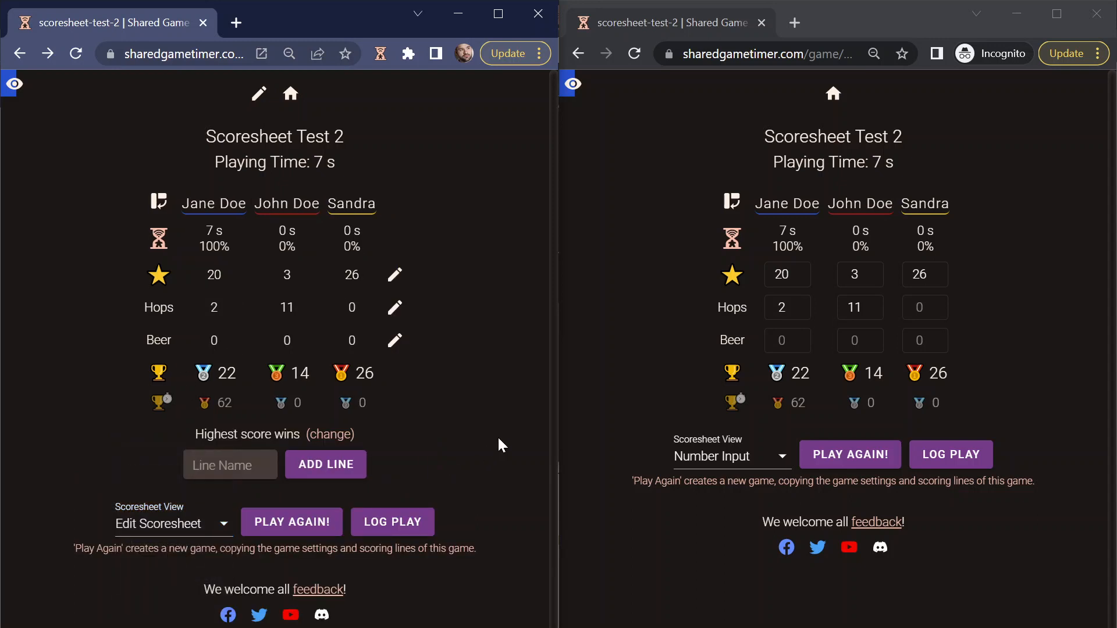
key(super+period)
text(beer)
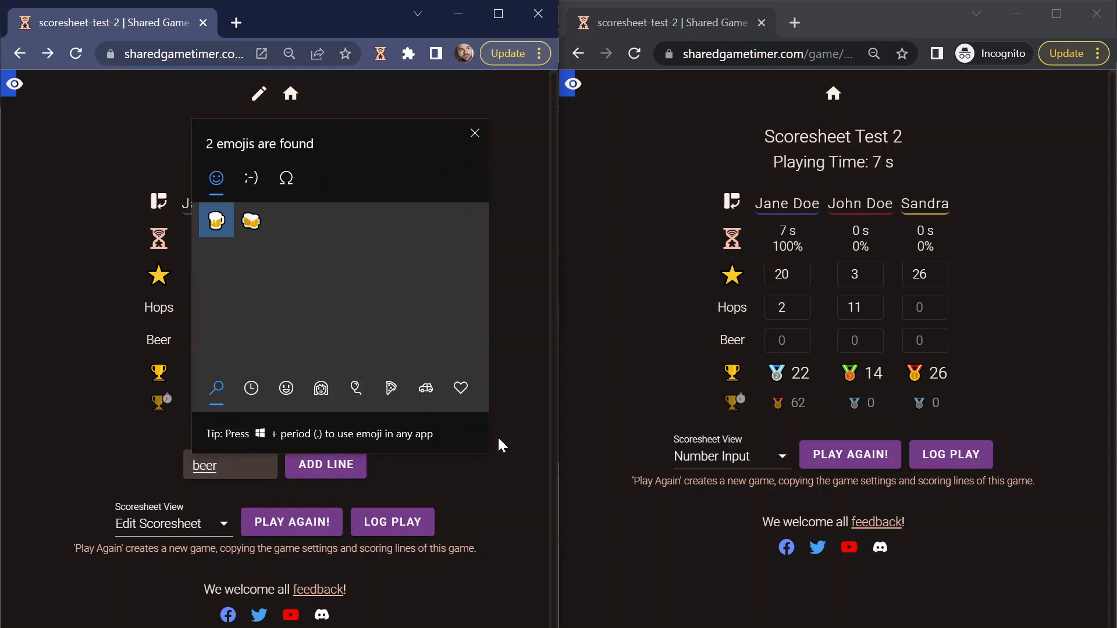
click(218, 219)
click(465, 492)
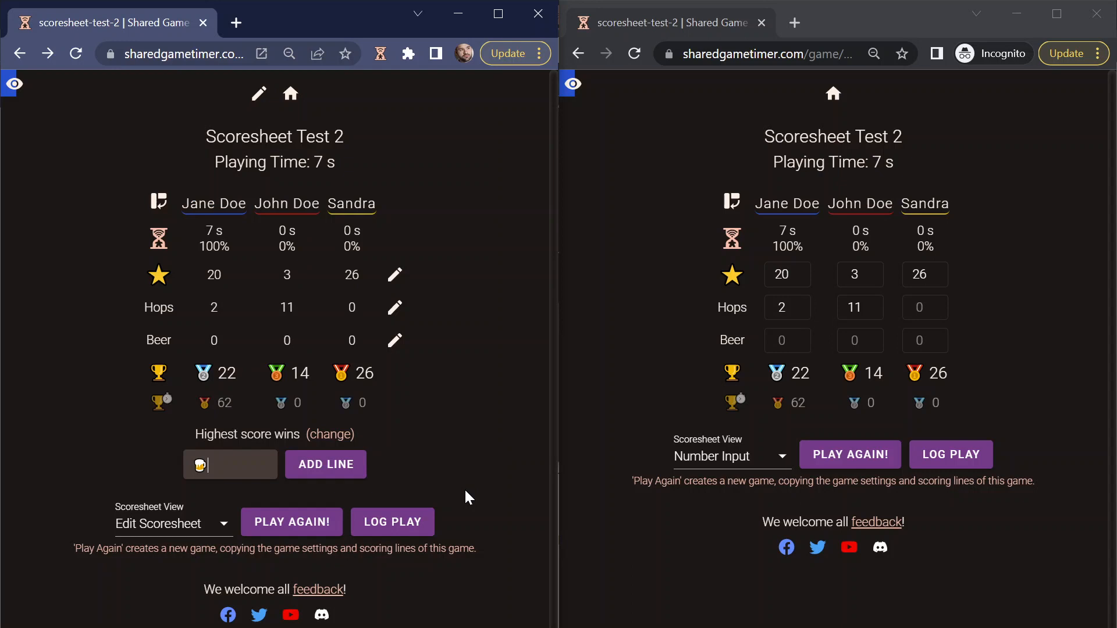
click(347, 470)
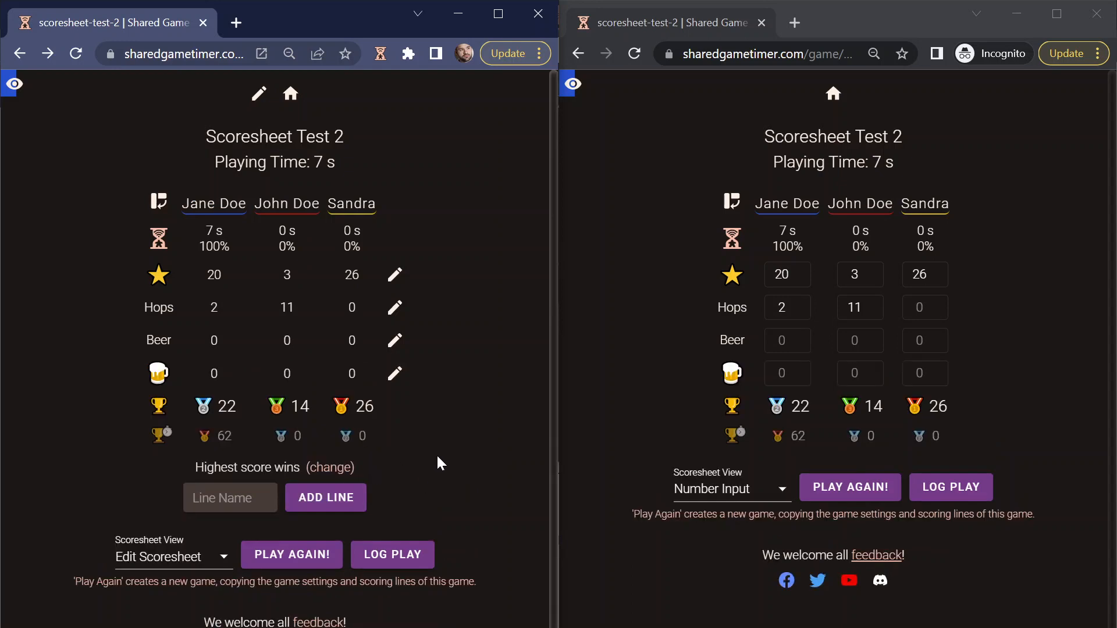
- Delete the scoring line with the text name Beer and confirm the deletion
click(394, 340)
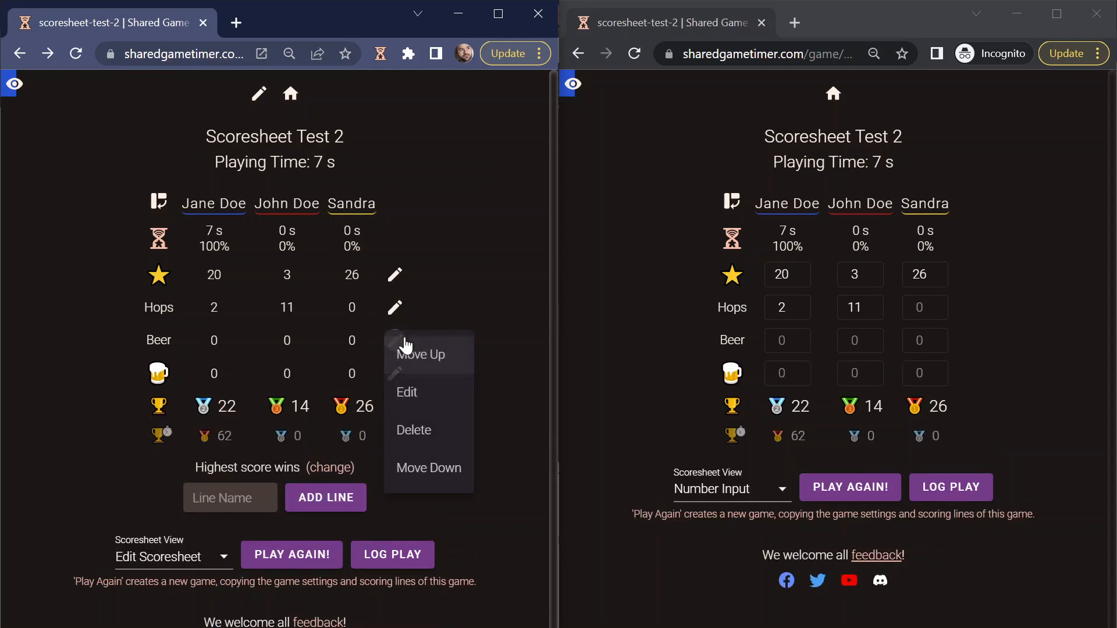
click(429, 434)
click(357, 417)
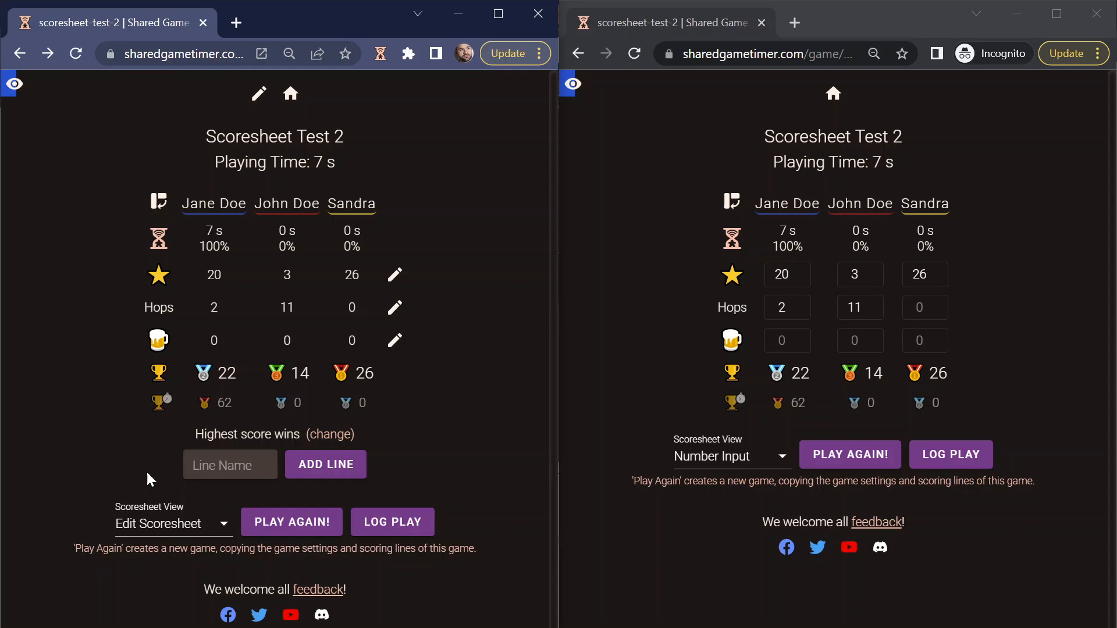
click(207, 528)
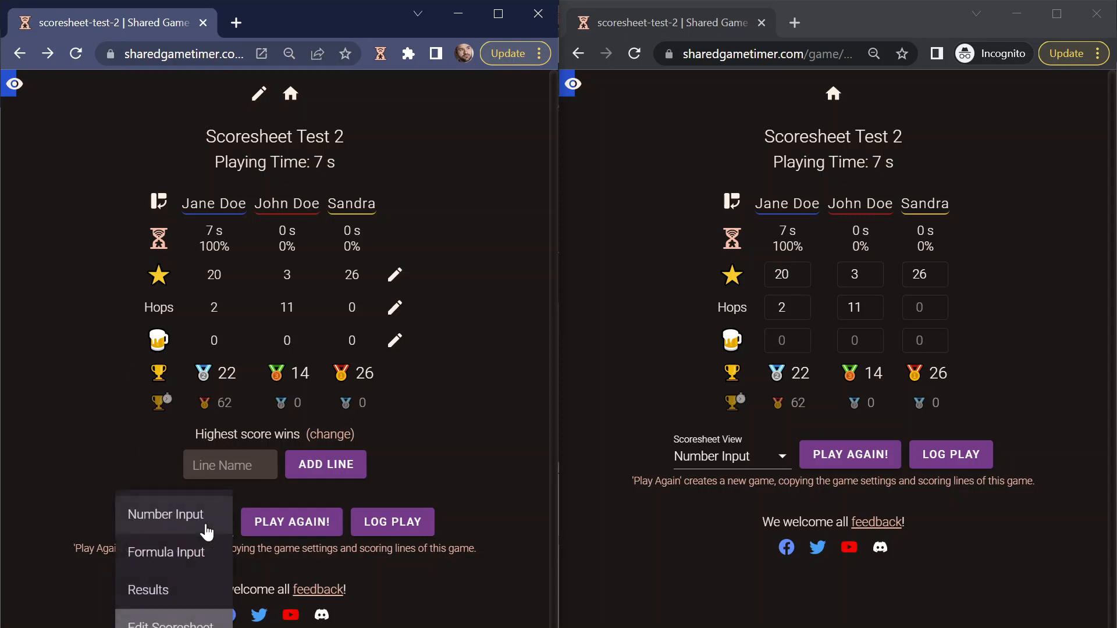
click(99, 457)
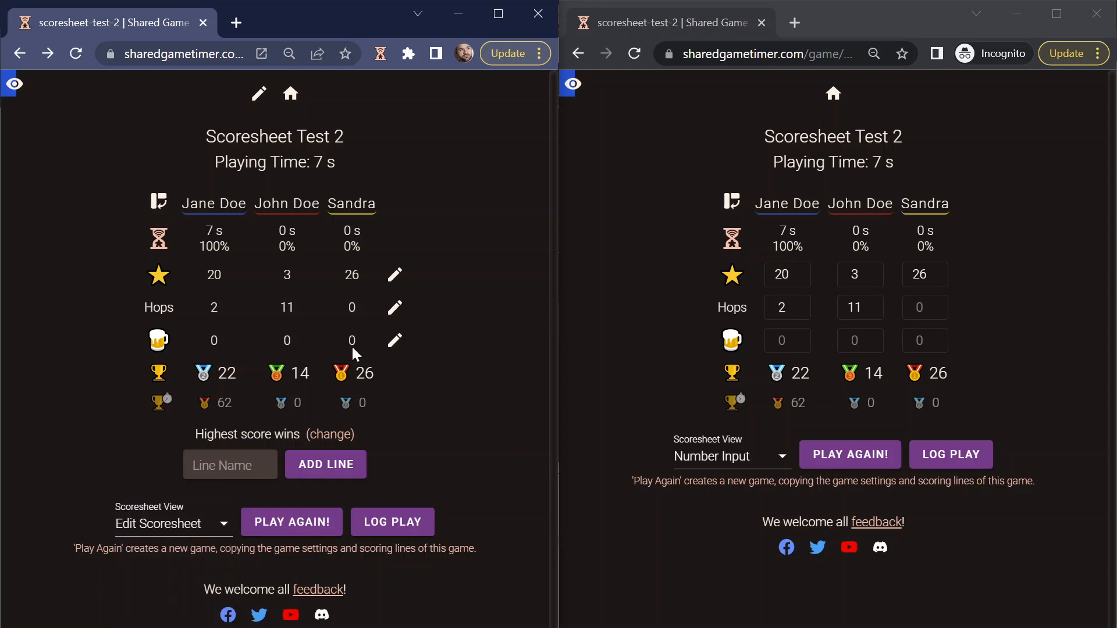
- Give the Hops line a yellow-green hop cone icon from a Flaticon search for Hops and save the score line
click(395, 314)
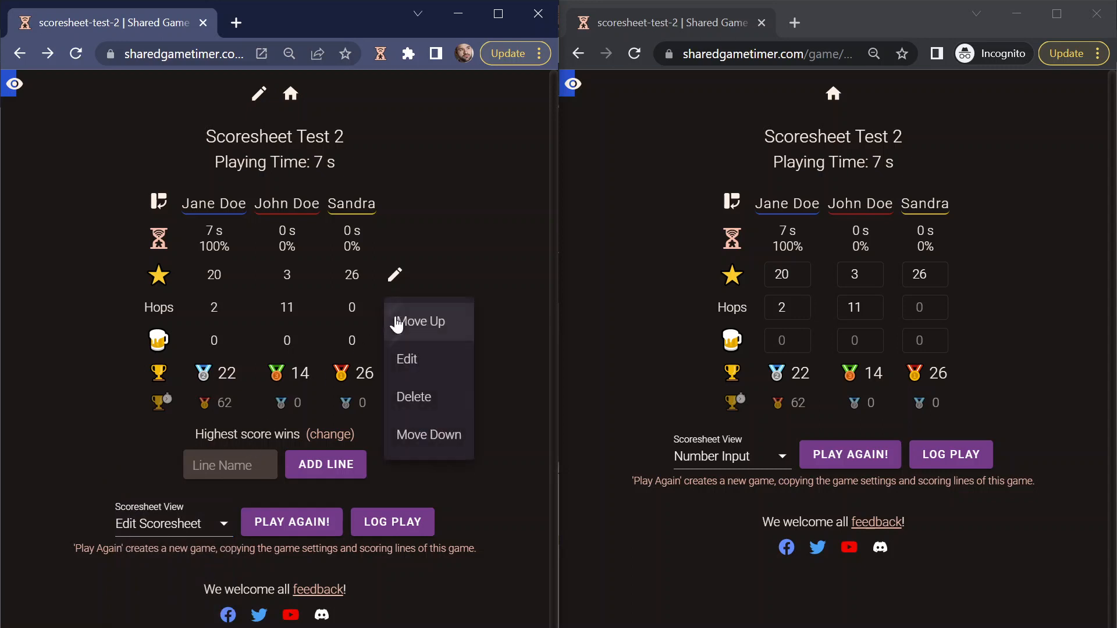
click(428, 365)
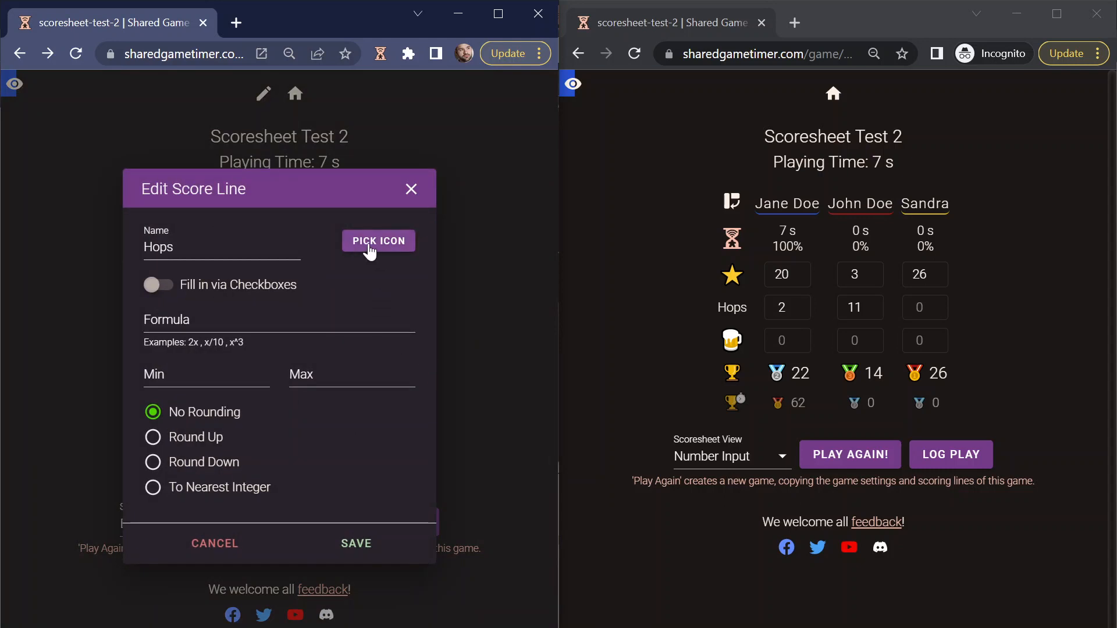
click(369, 245)
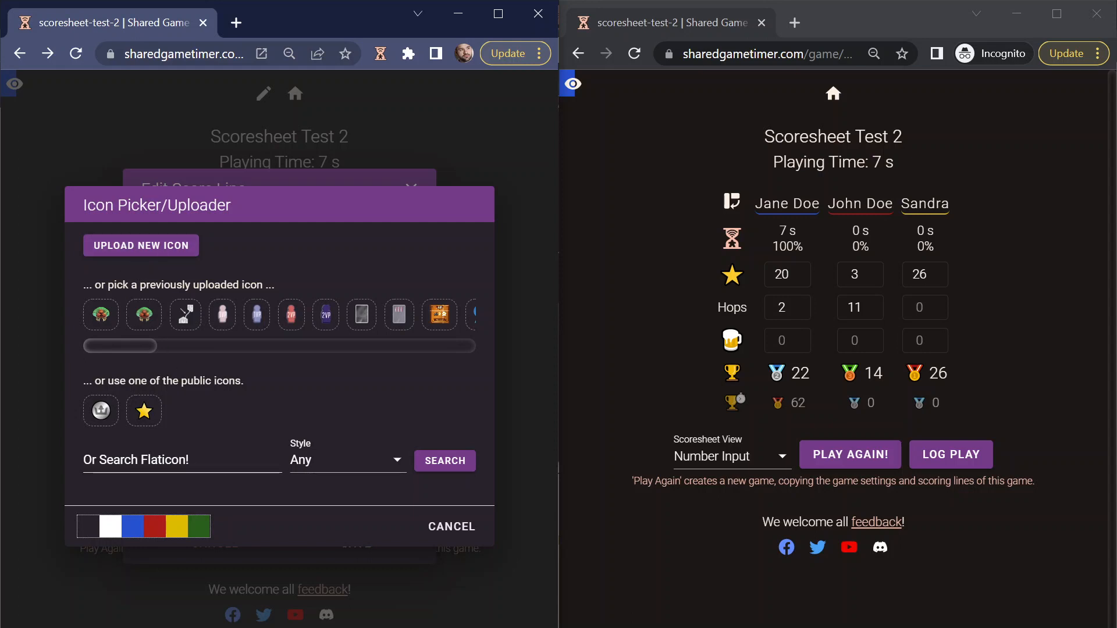
click(174, 460)
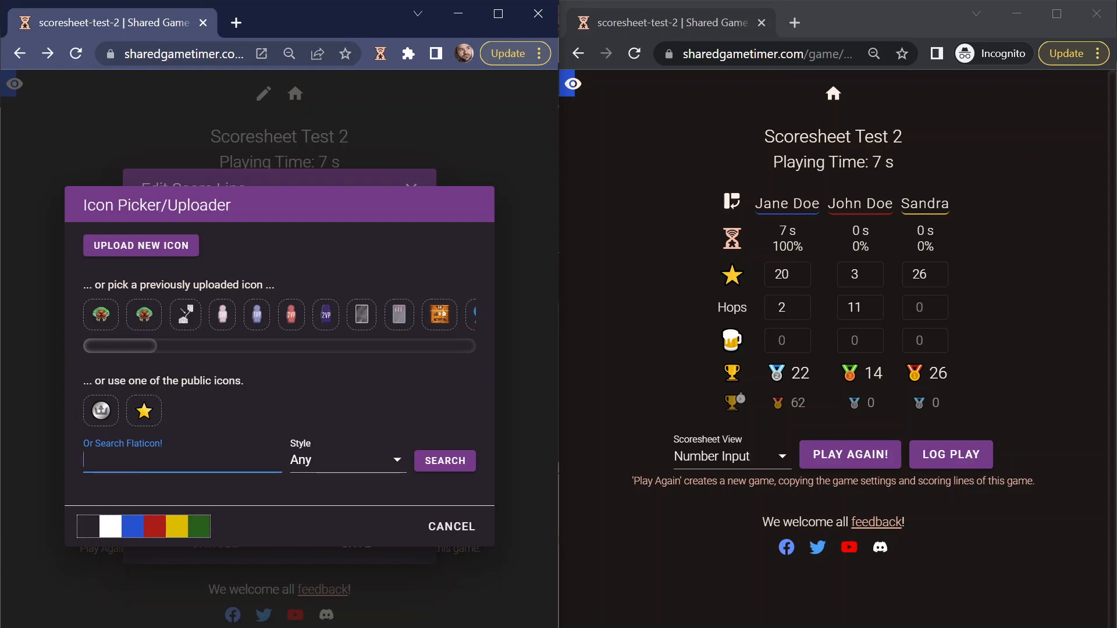
text(Hops)
click(445, 460)
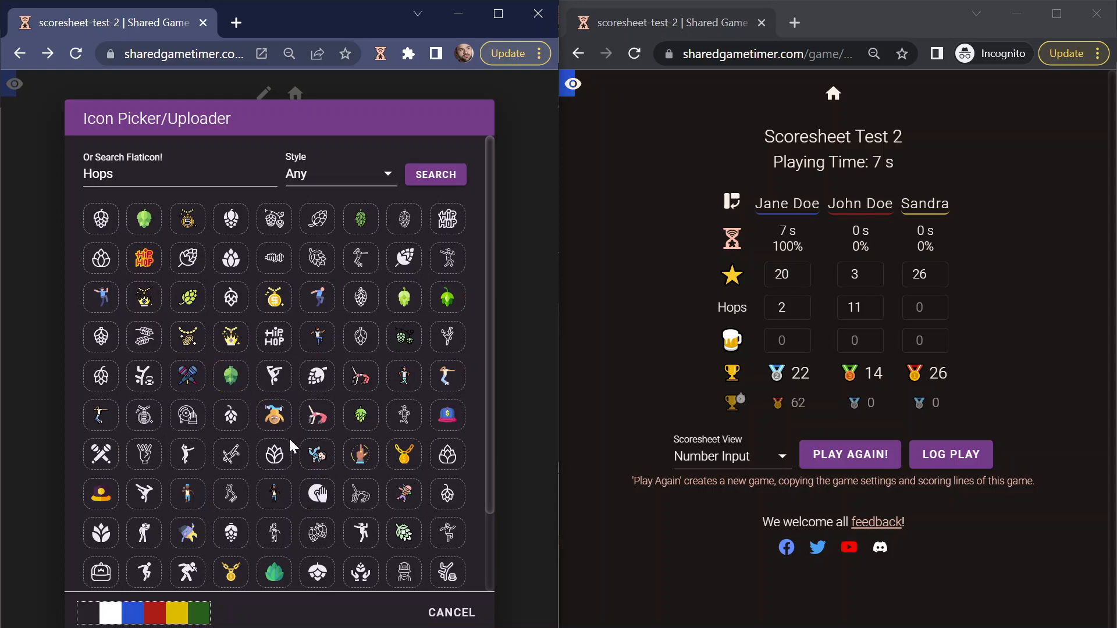
click(188, 298)
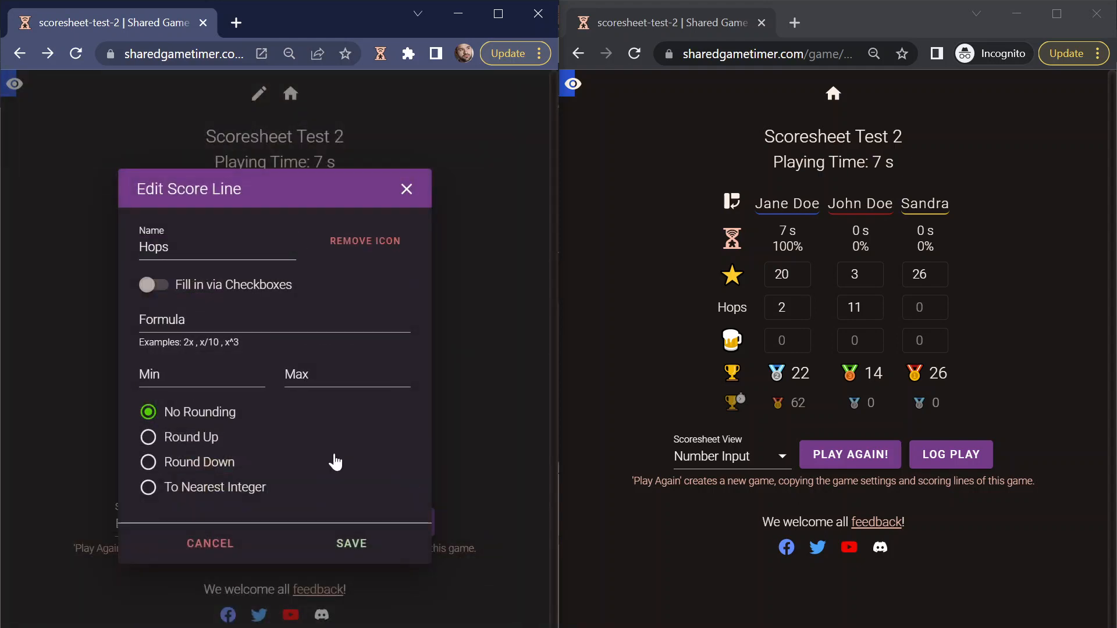
click(349, 551)
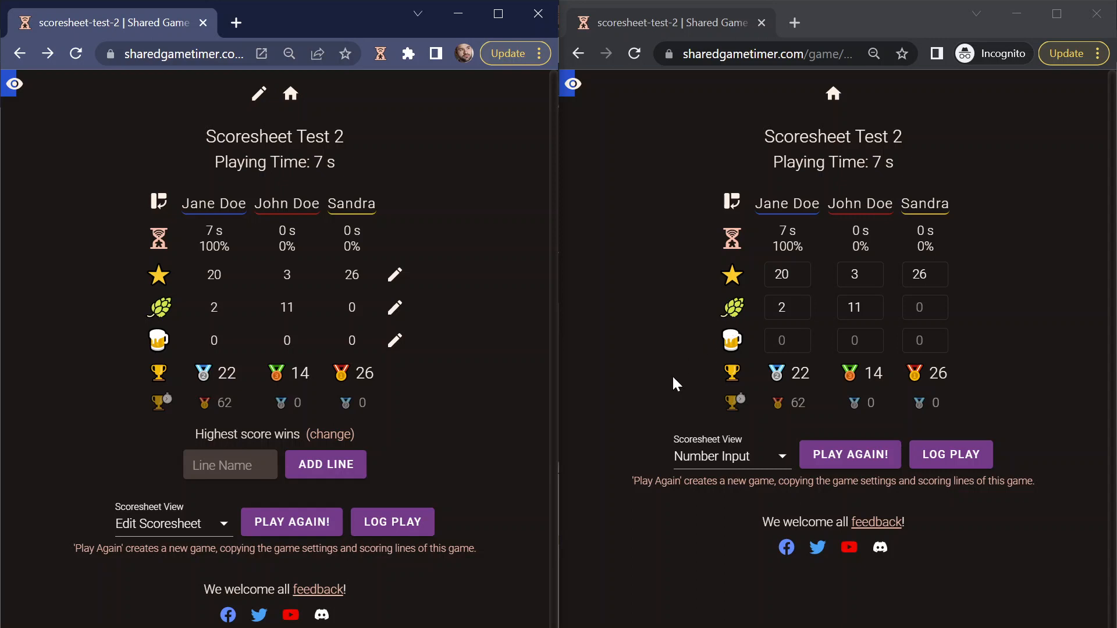
- Open the icon picker for the beer mug scoring line and search Flaticon for Beer icons in Monochrome style
click(394, 348)
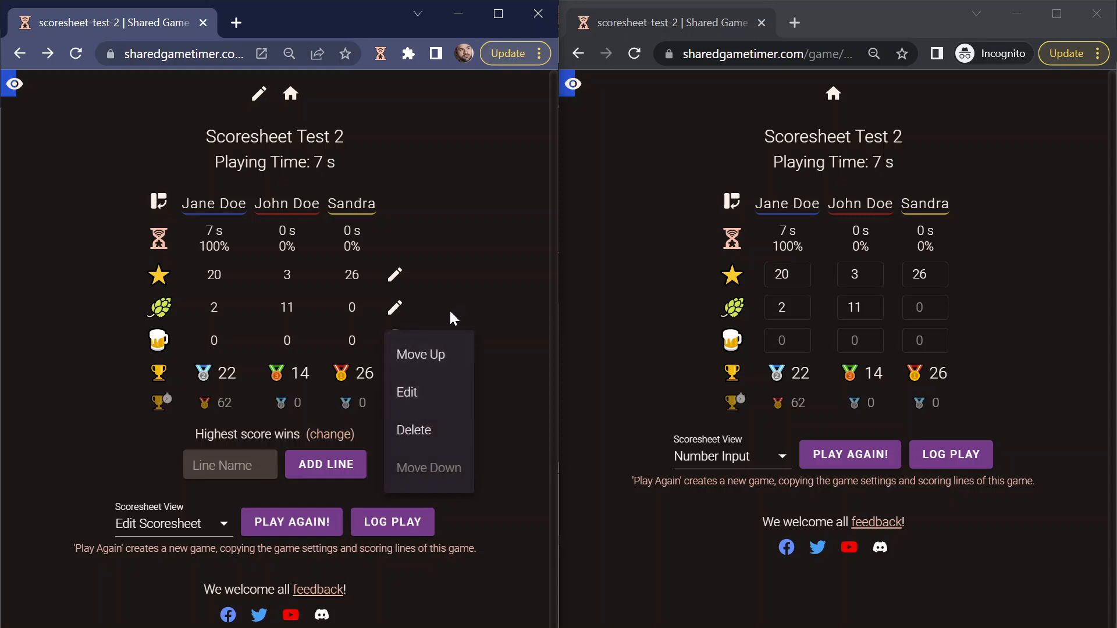
click(425, 394)
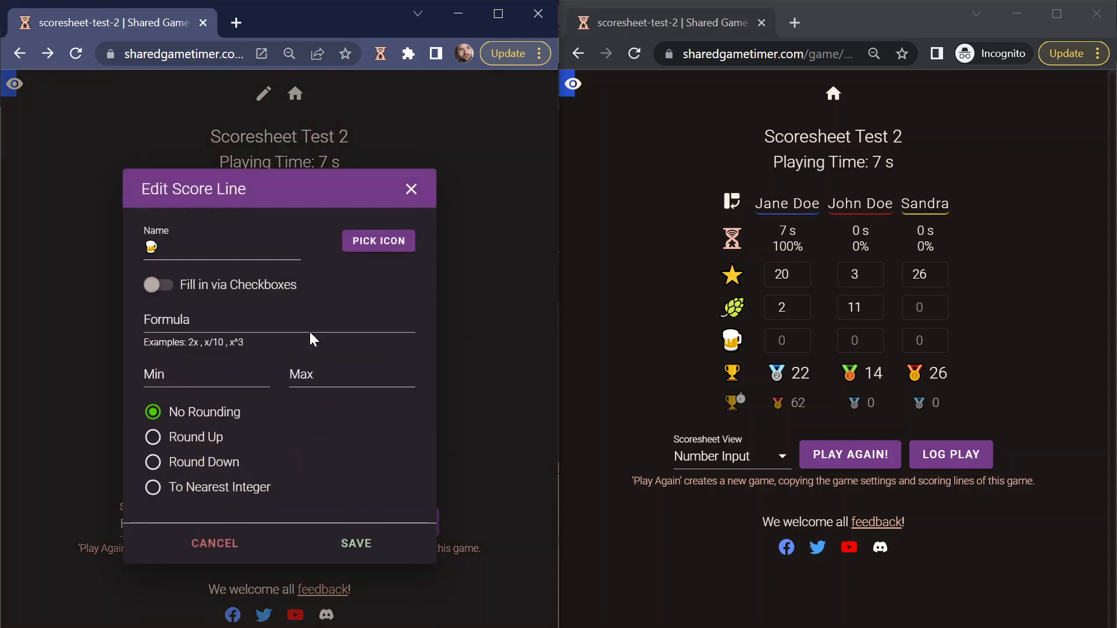
click(375, 240)
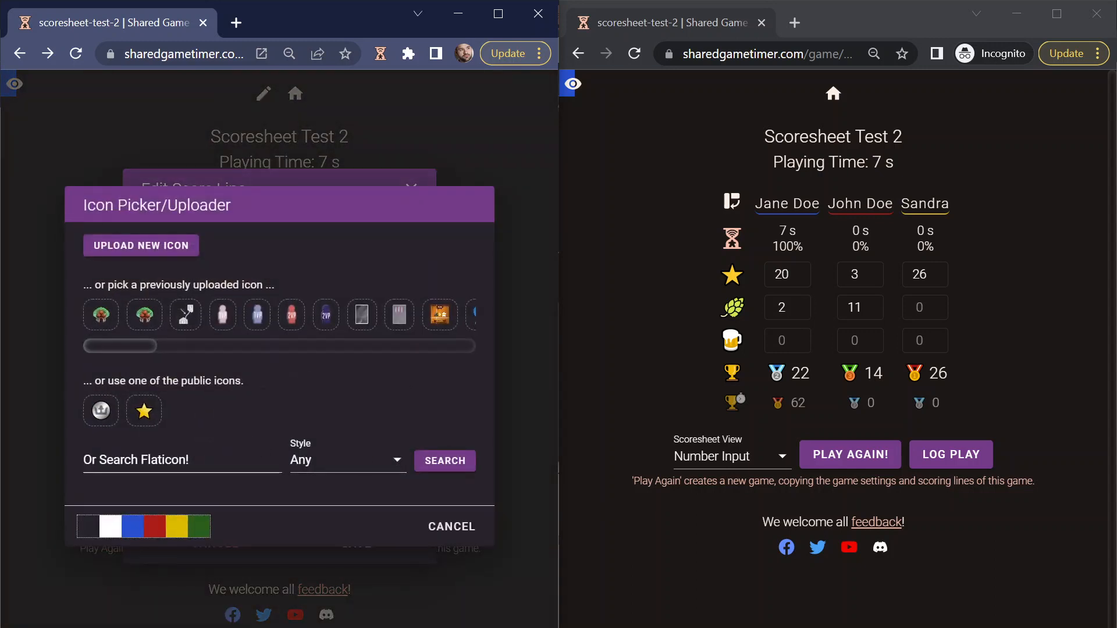
text(Beer)
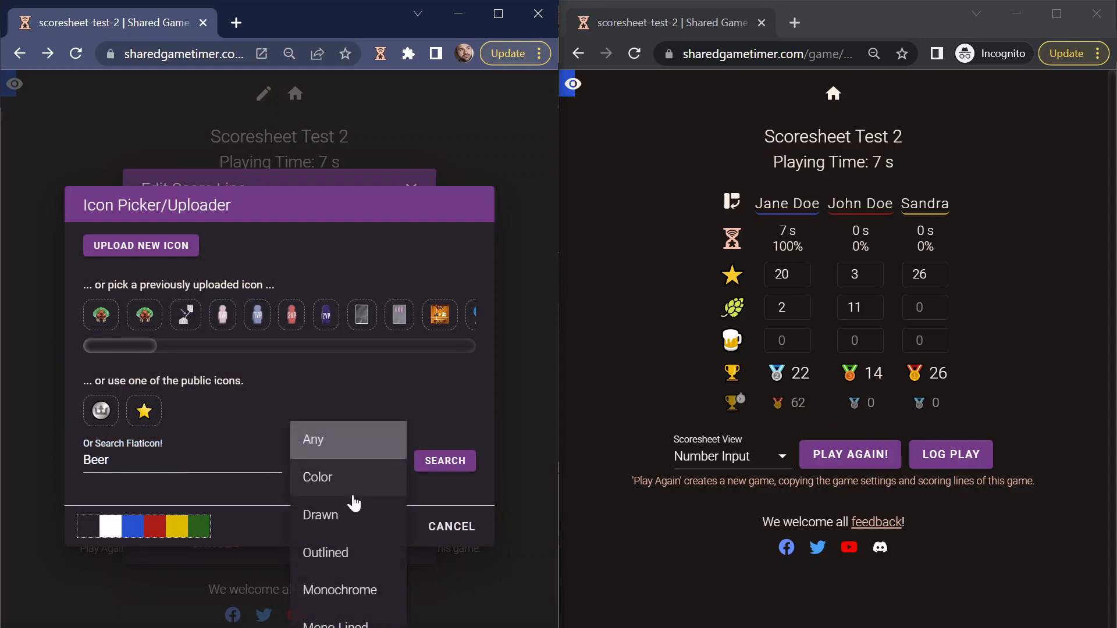
click(365, 590)
click(421, 469)
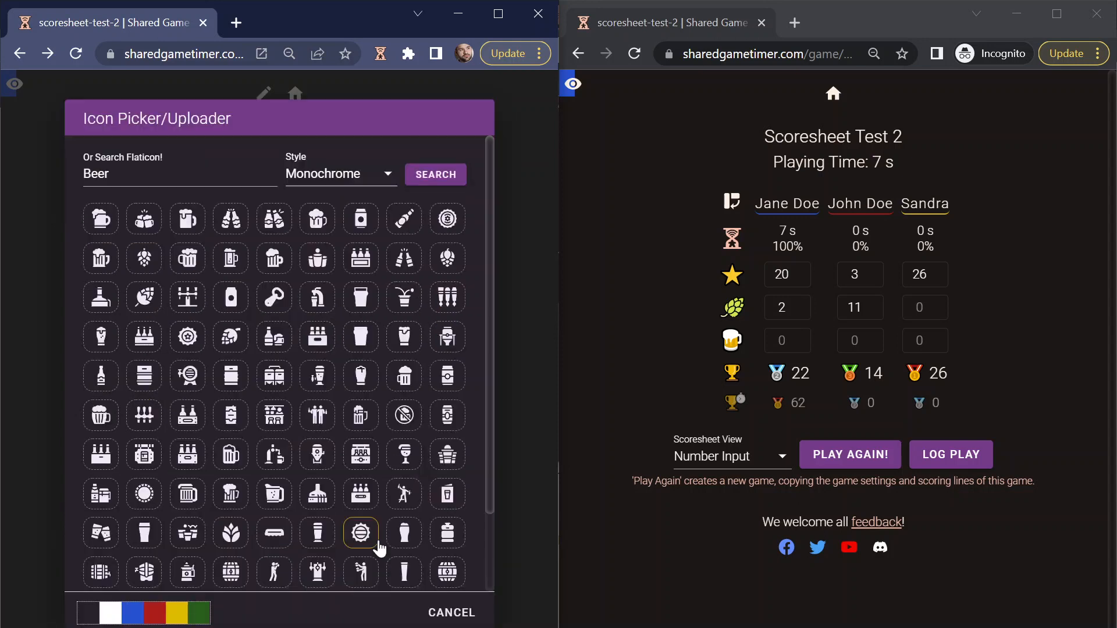
- Preview the icons on blue and yellow backgrounds, choose a single foamy beer mug icon, and save the score line
click(137, 620)
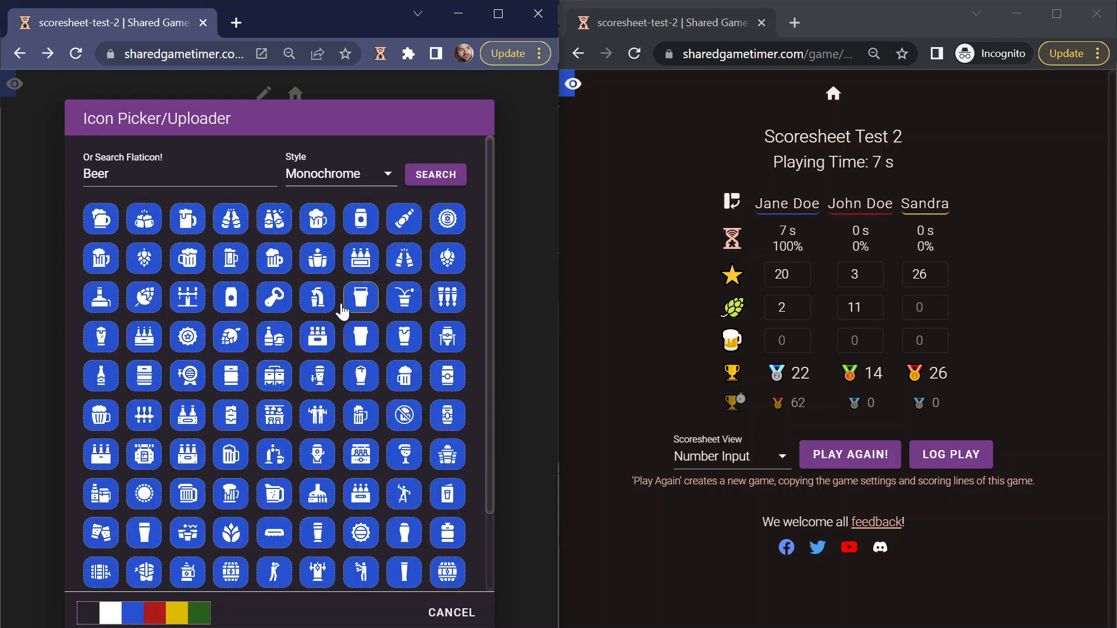
click(178, 613)
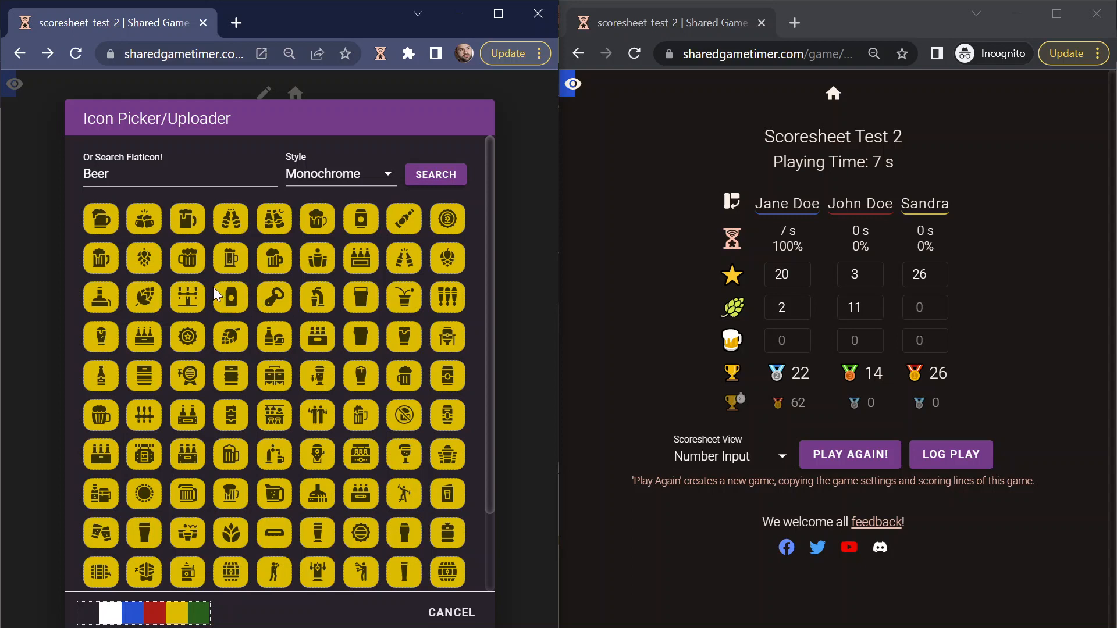
click(271, 256)
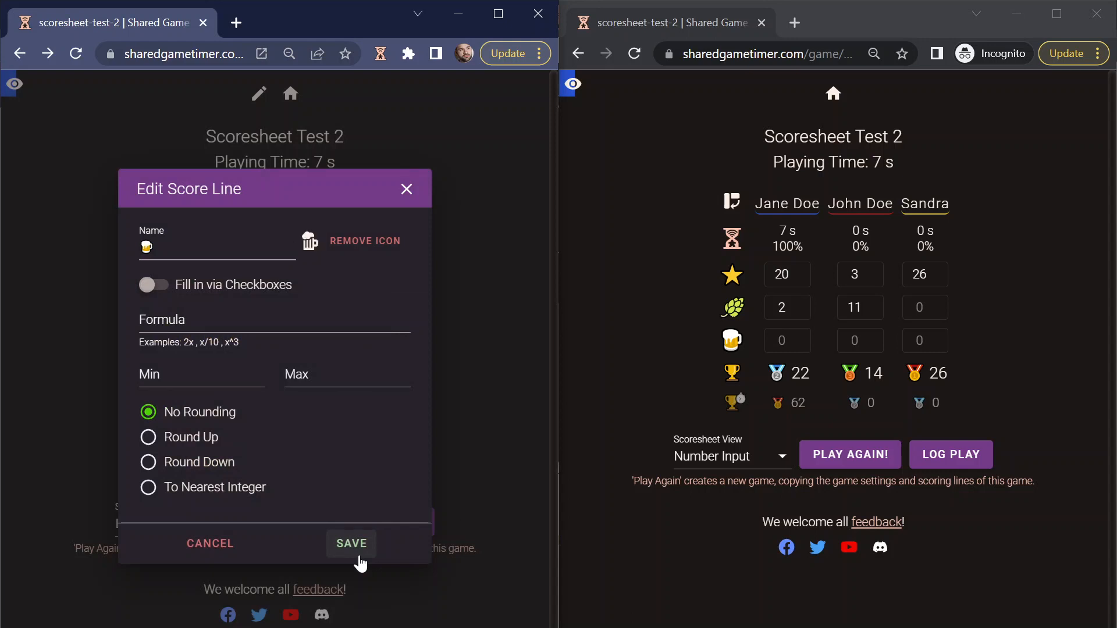
click(359, 558)
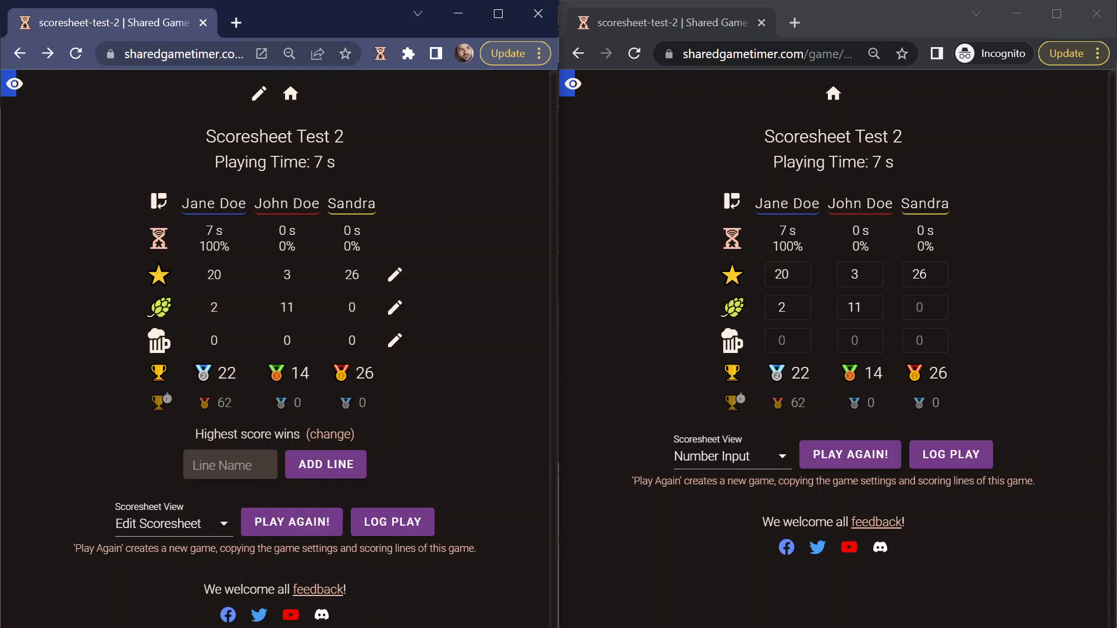
- Remove the beer mug line's icon, set its formula to 2x, and save the score line
click(400, 347)
click(430, 394)
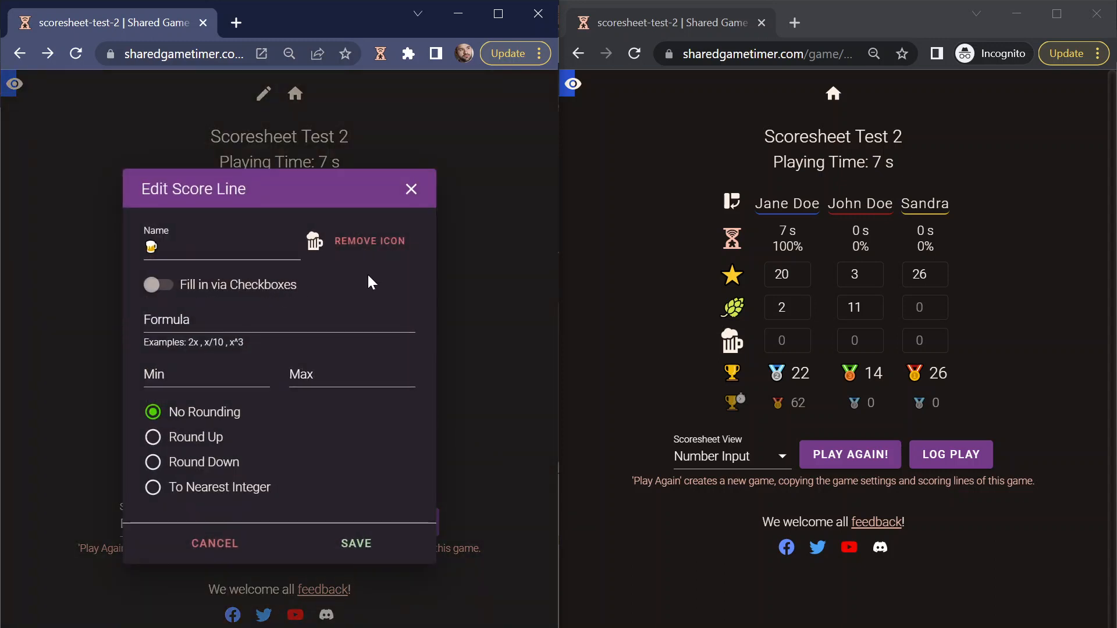
click(330, 245)
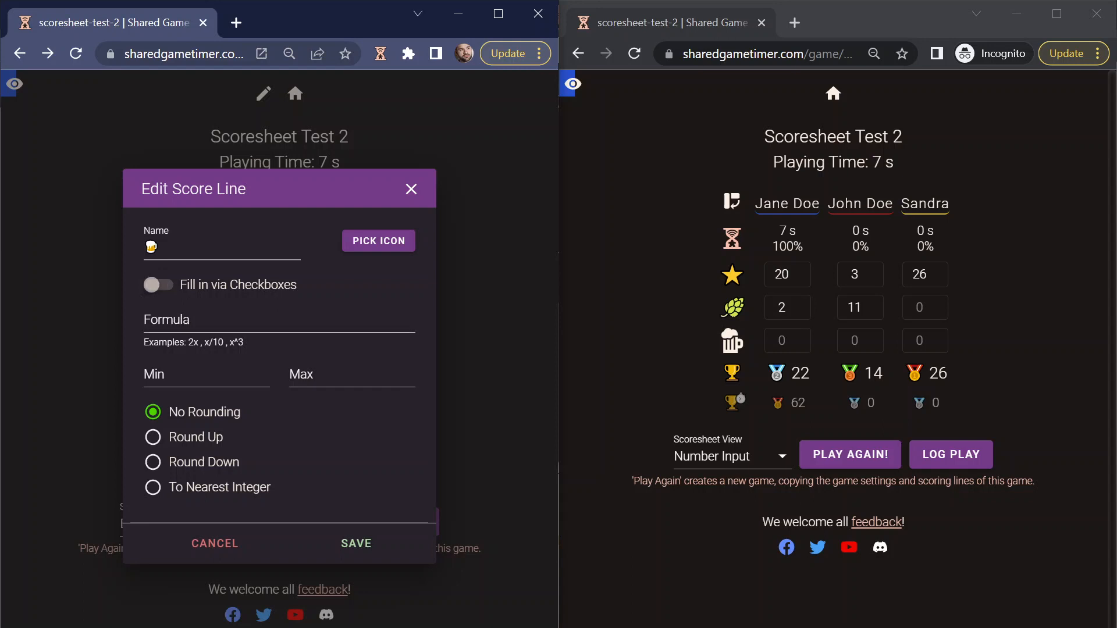
click(192, 321)
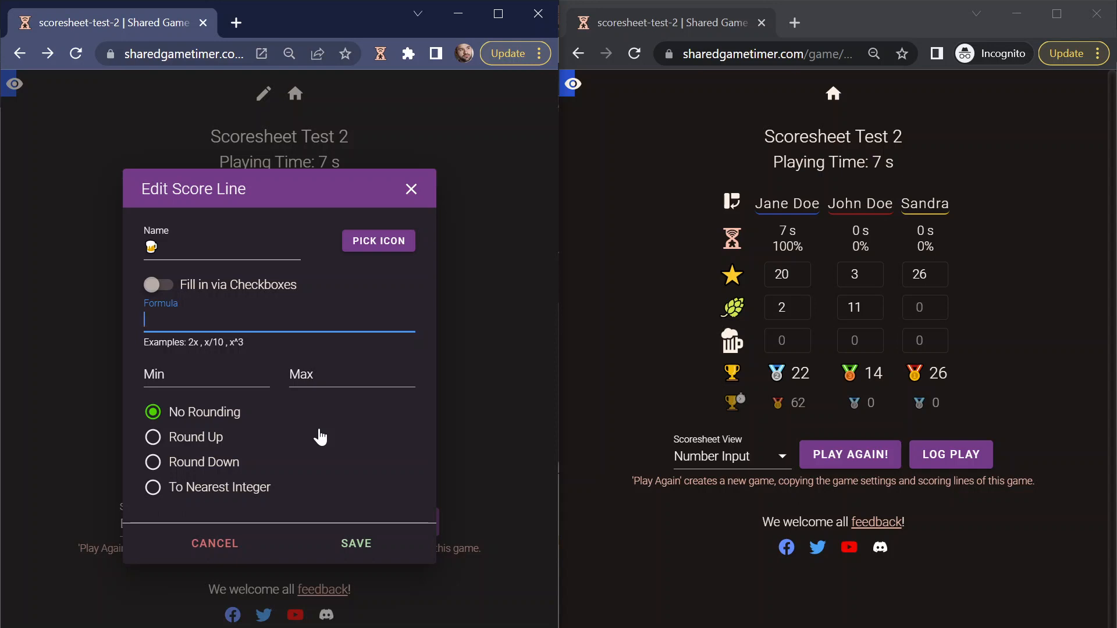
text(2x)
click(367, 543)
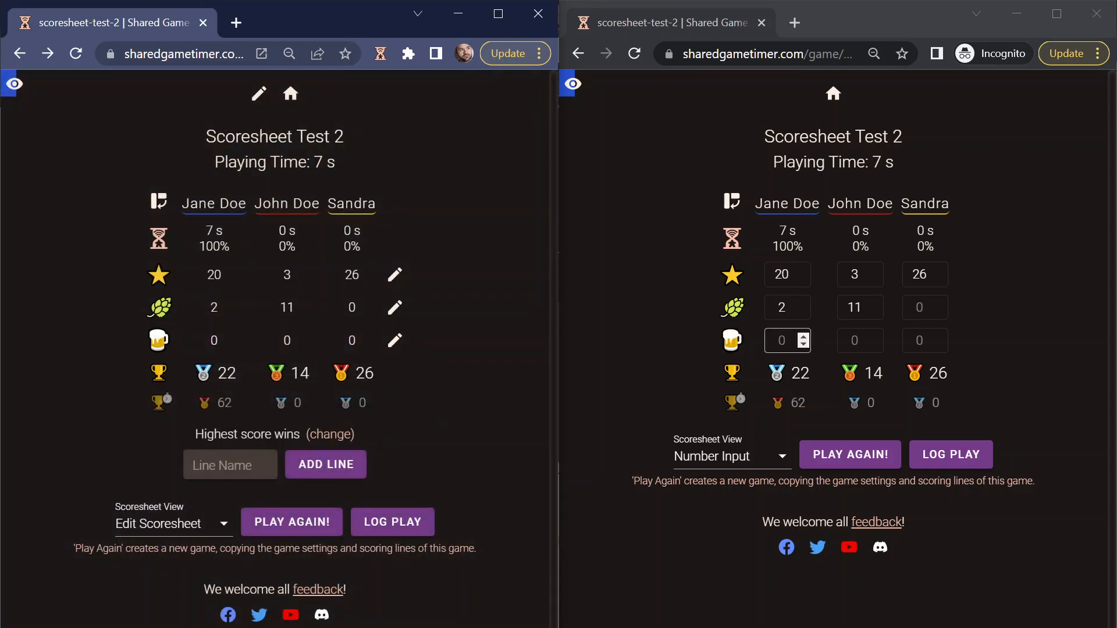
- In the Incognito window, enter a beer mug score of 10 for the third player
click(782, 340)
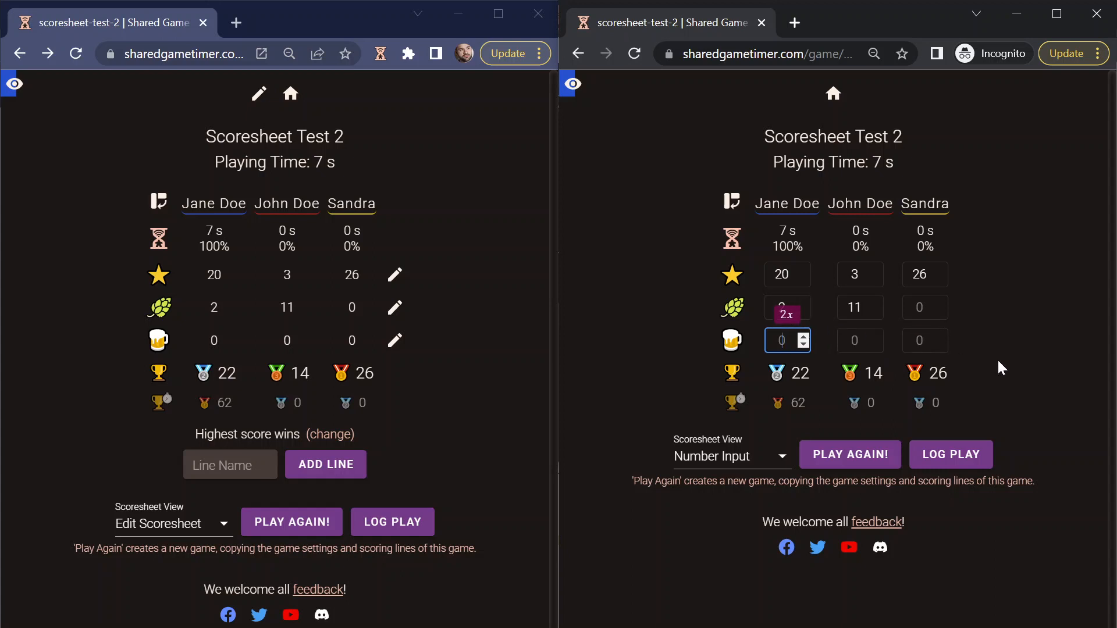
click(943, 343)
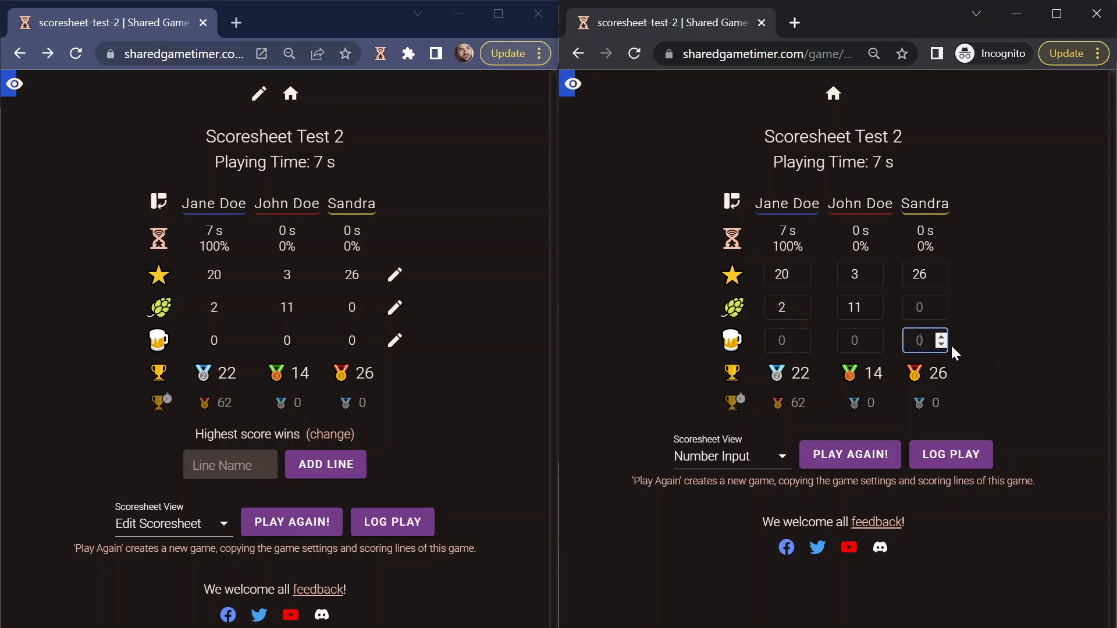
text(10)
click(1009, 348)
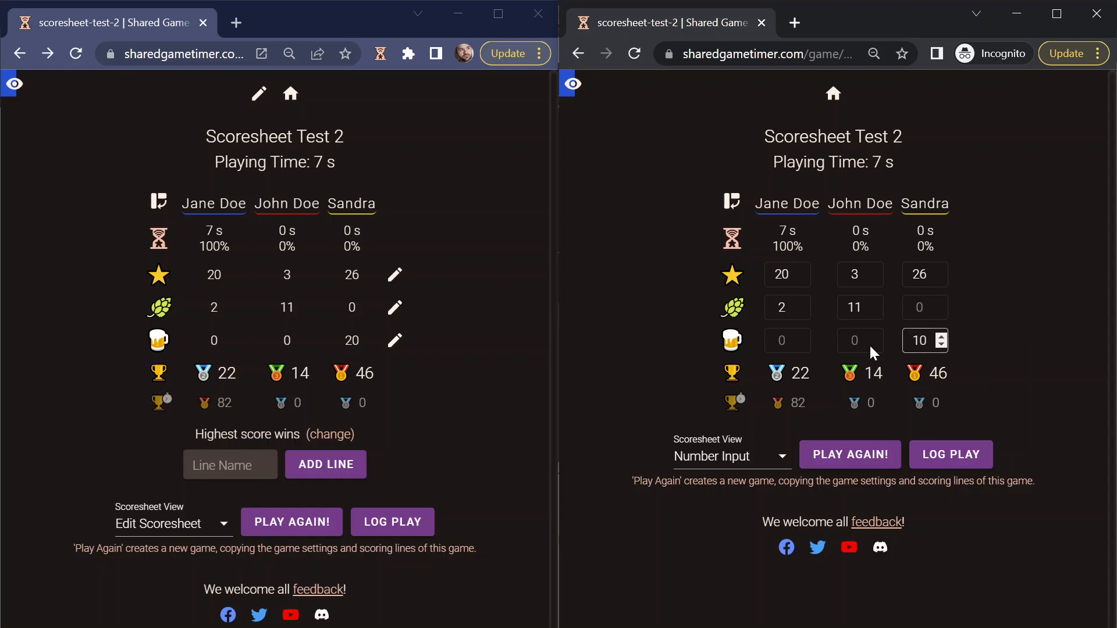
- Edit the beer mug scoring line, replacing its formula with x/10 and choosing Round Down
click(396, 343)
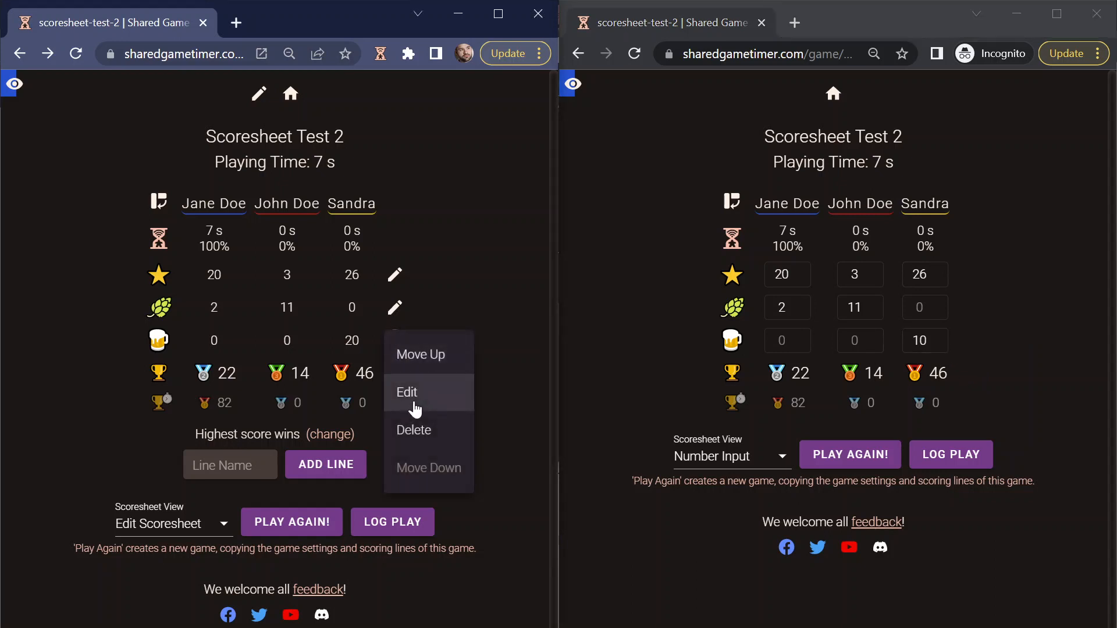
click(411, 400)
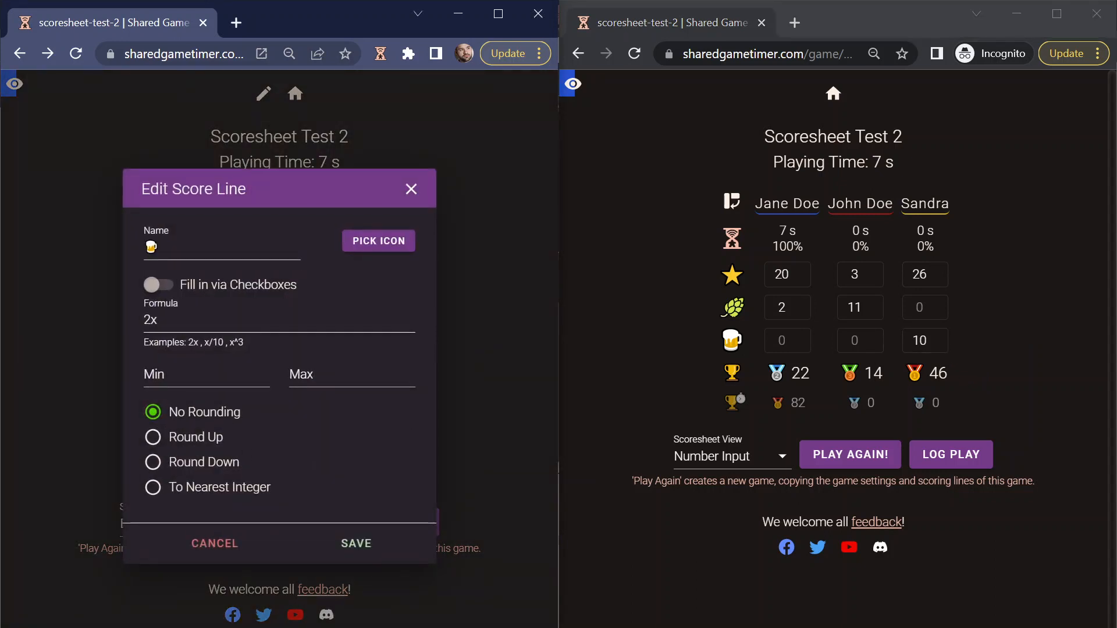
click(350, 319)
key(BackSpace)
key(BackSpace)
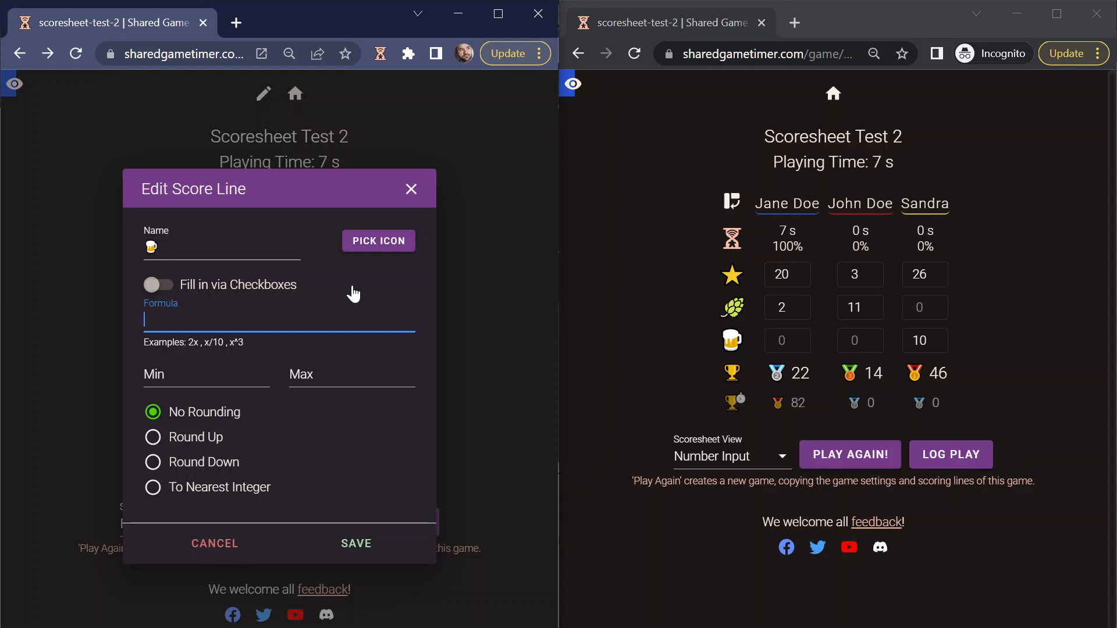
text(x/10)
click(201, 469)
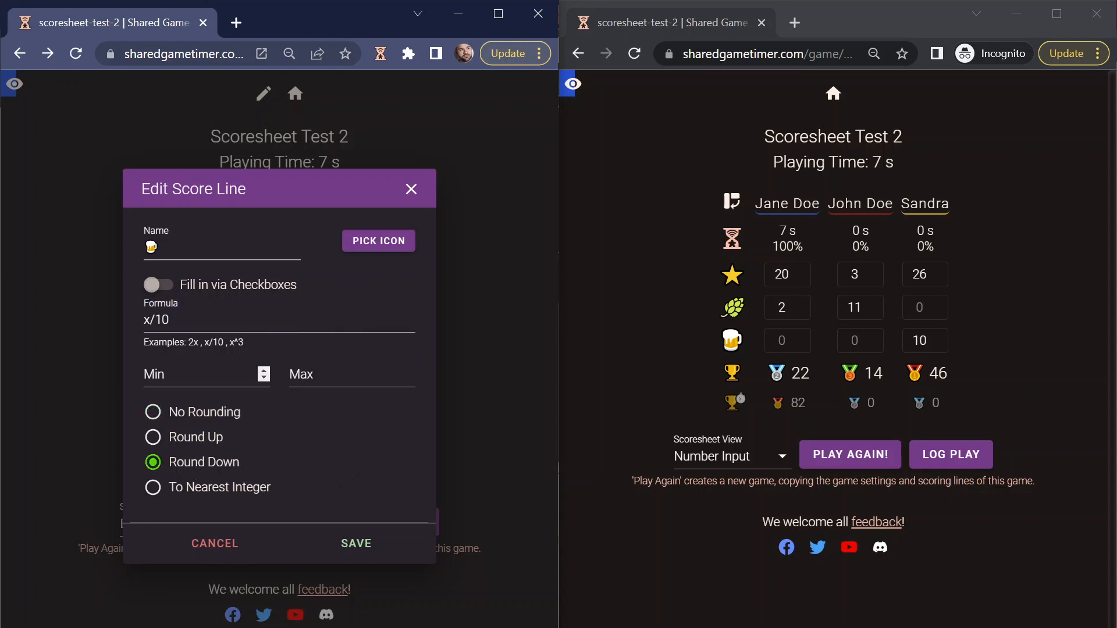
- Set the beer mug line's Min to 0, Max to 10 and rounding To Nearest Integer, and save the line
click(248, 375)
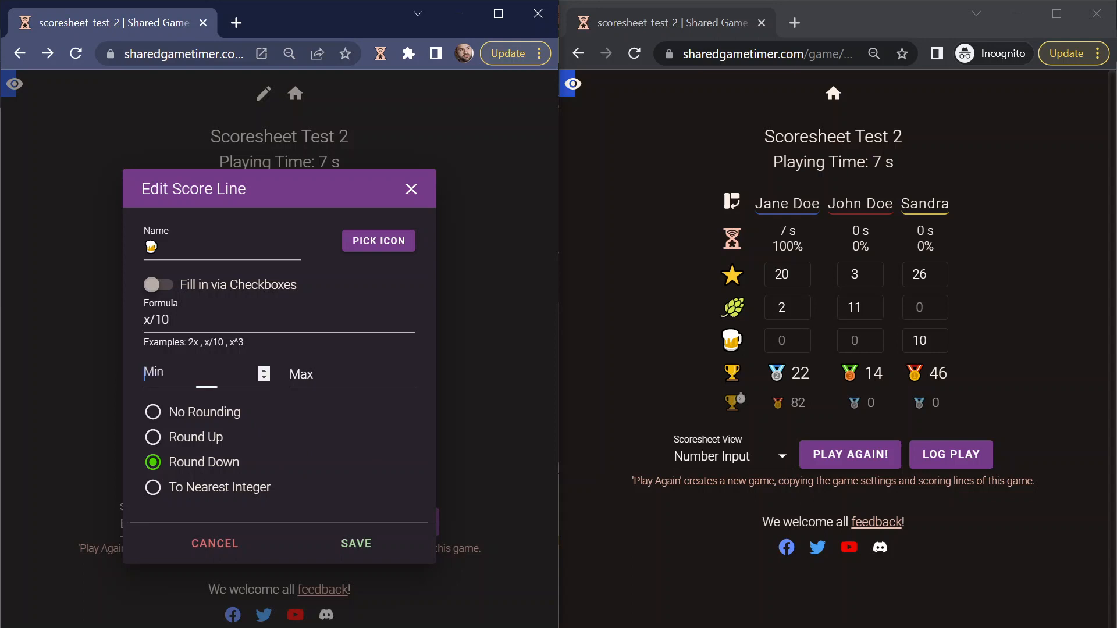
text(0)
click(357, 492)
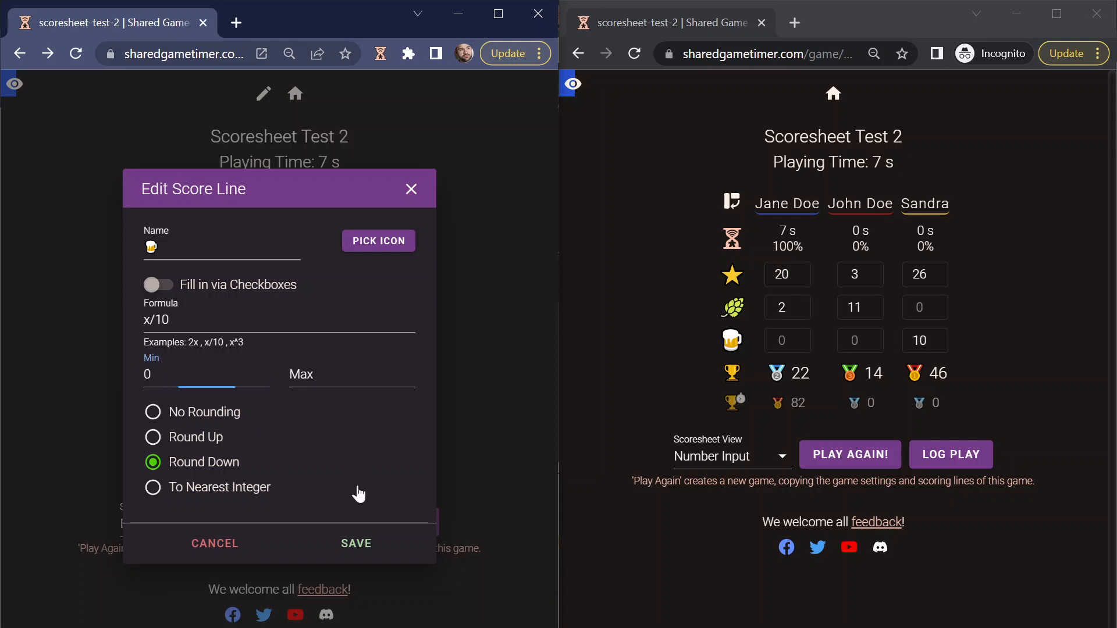
click(401, 375)
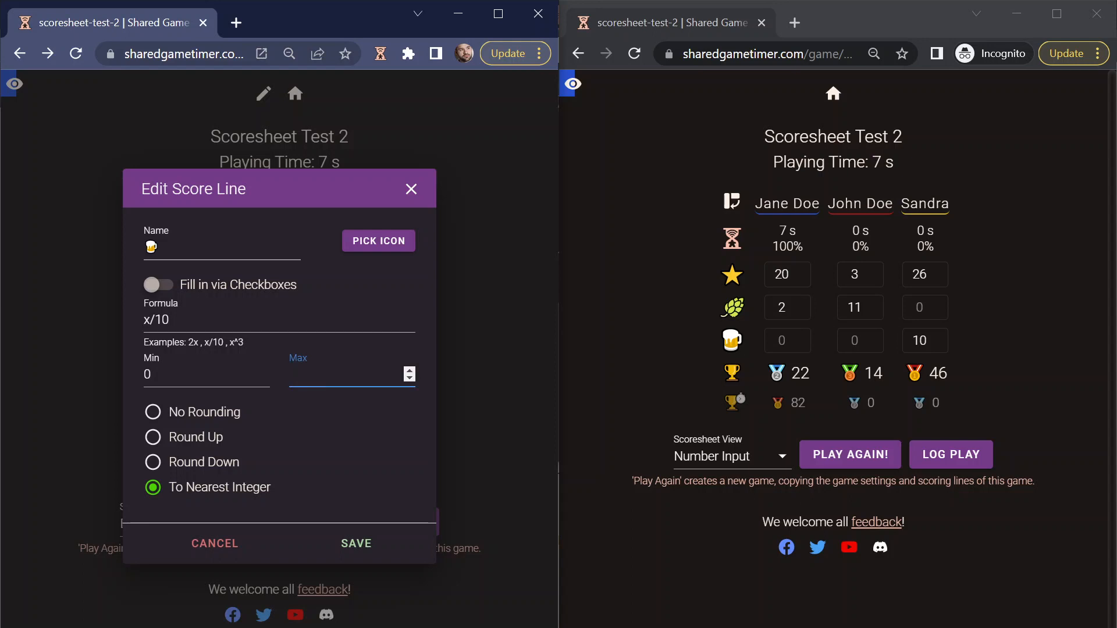
text(10)
click(368, 543)
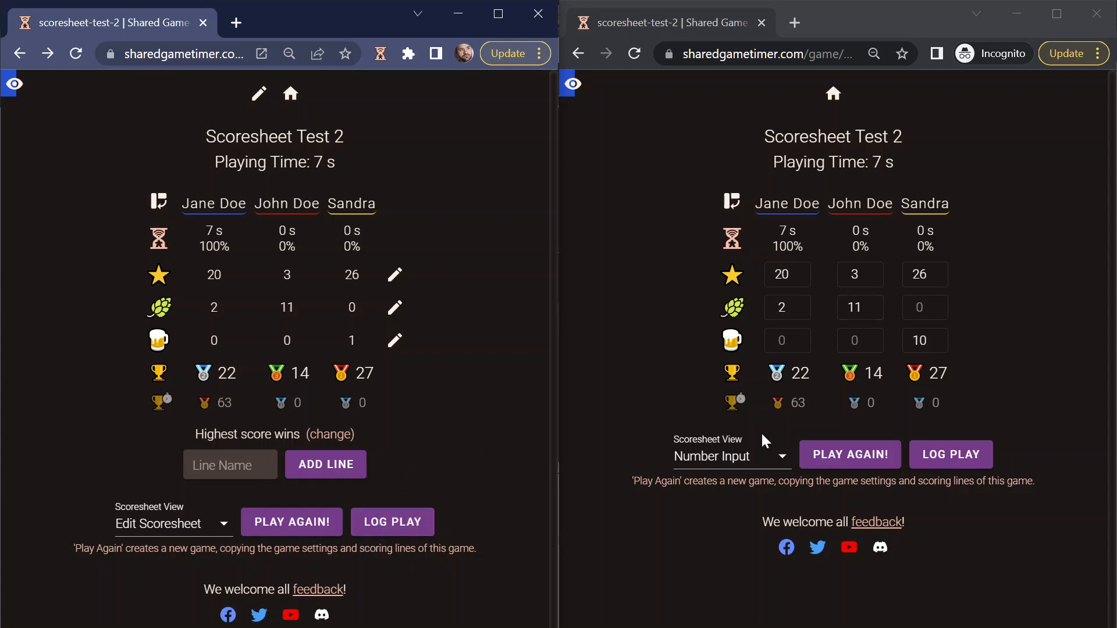
- Check the calculated beer mug scores in the Incognito window's Results view and return to Number Input
click(742, 453)
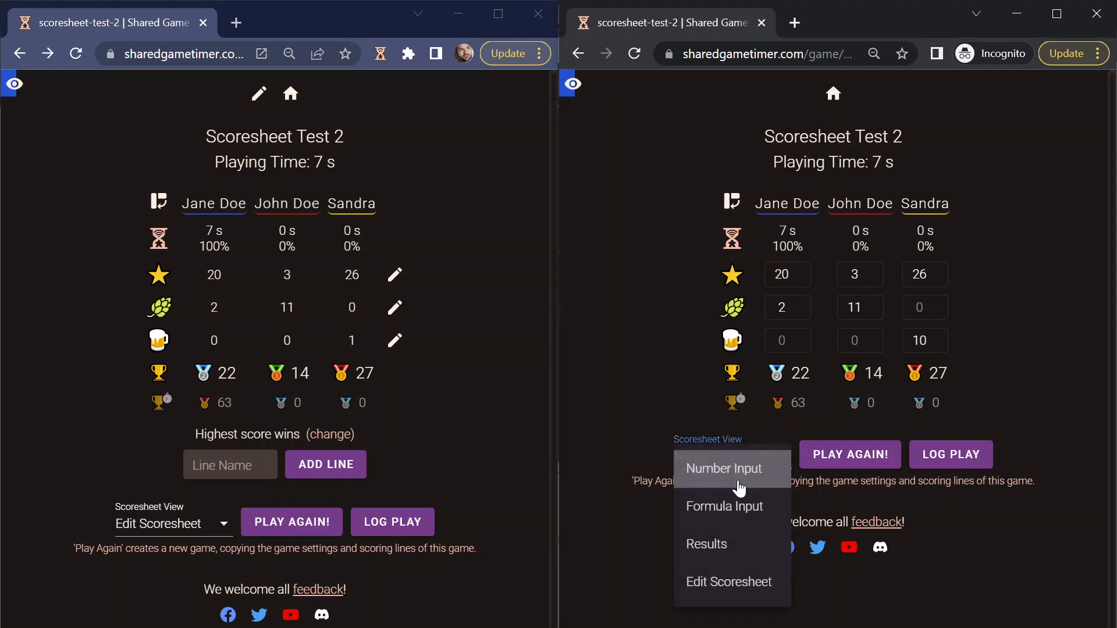
click(717, 547)
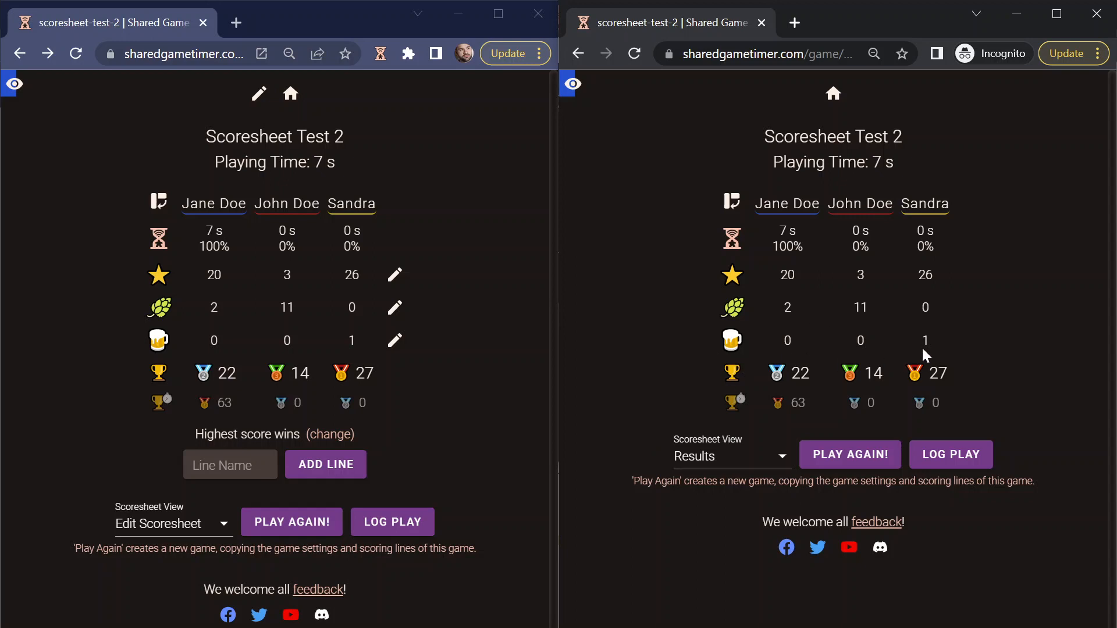
click(735, 463)
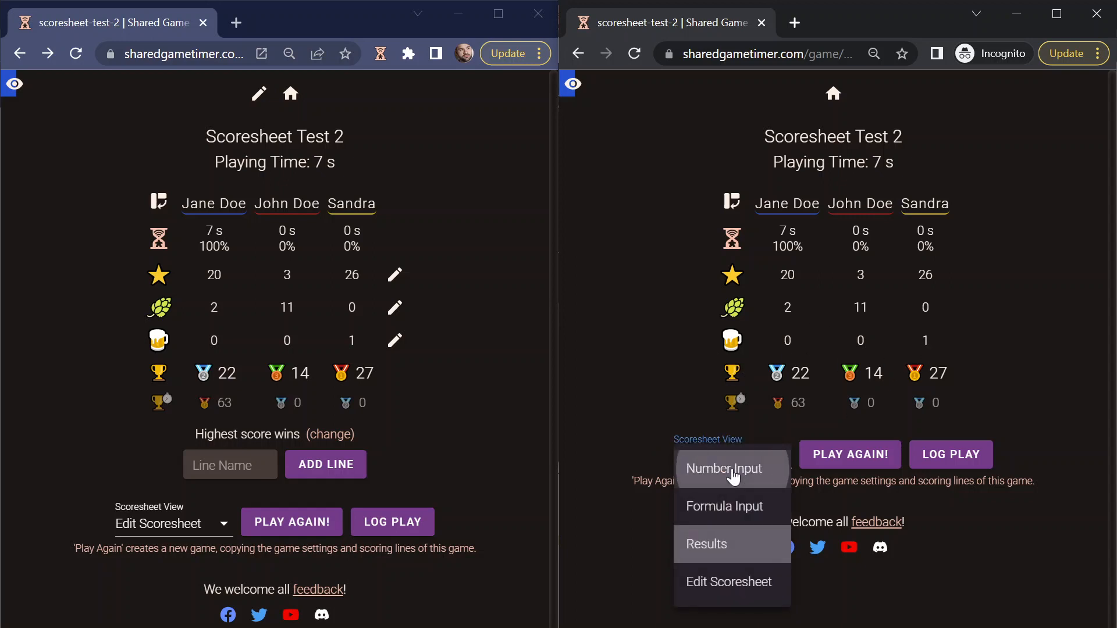
click(733, 476)
- Change the third player's beer mug score to 8 in the Incognito window
double_click(919, 340)
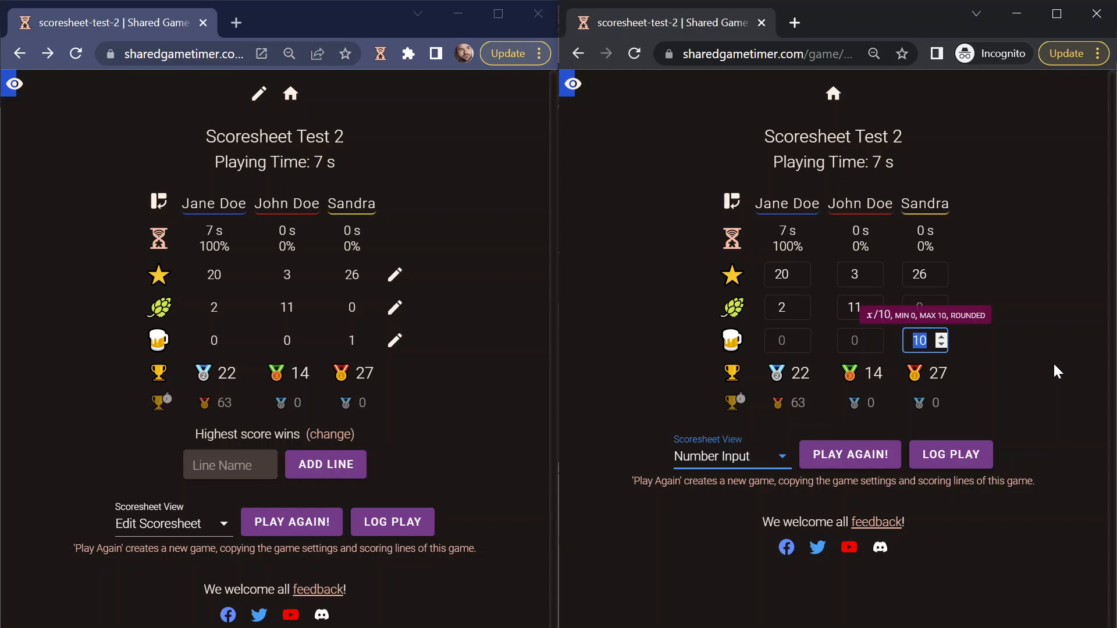
text(8)
click(1053, 361)
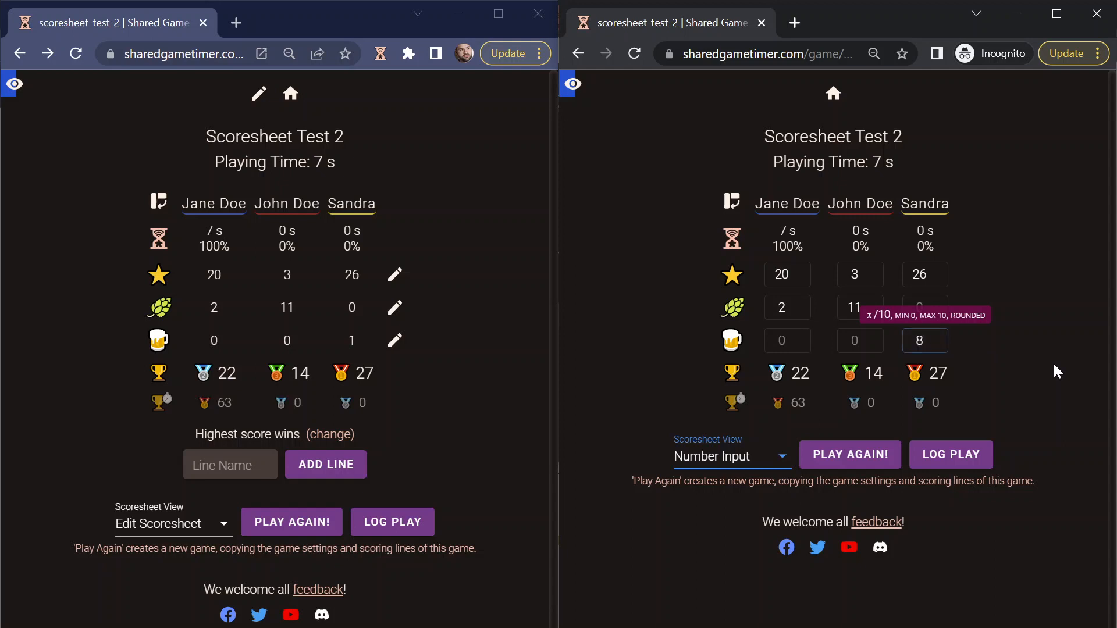
- Review the Results view again, return to Number Input, and inspect the formula hint for the third player's beer mug score
click(706, 457)
click(727, 545)
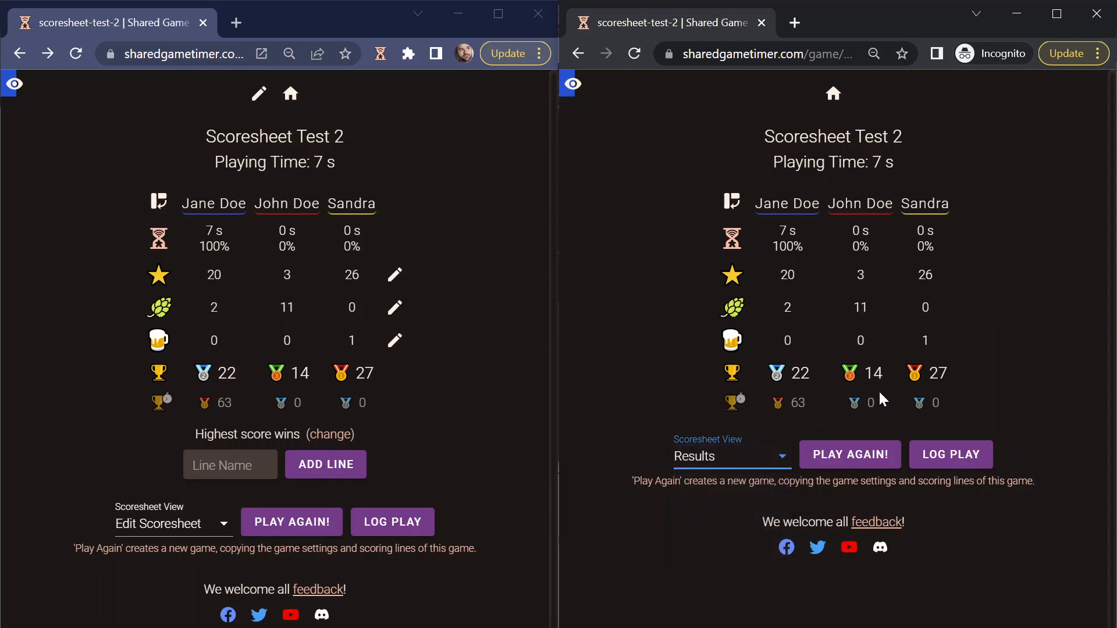
click(720, 463)
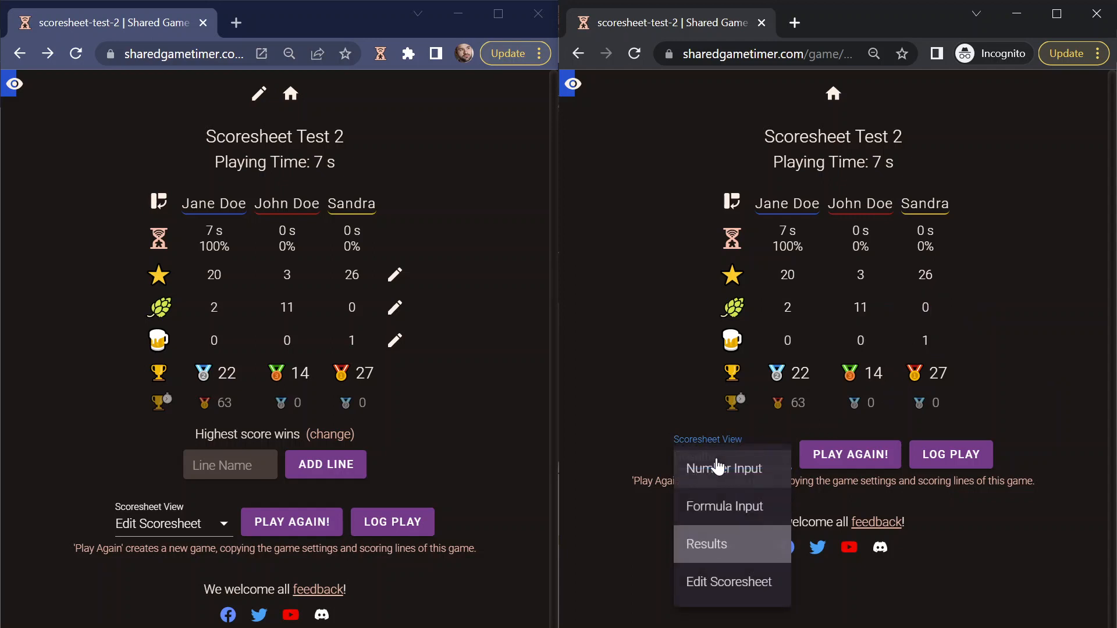
click(720, 464)
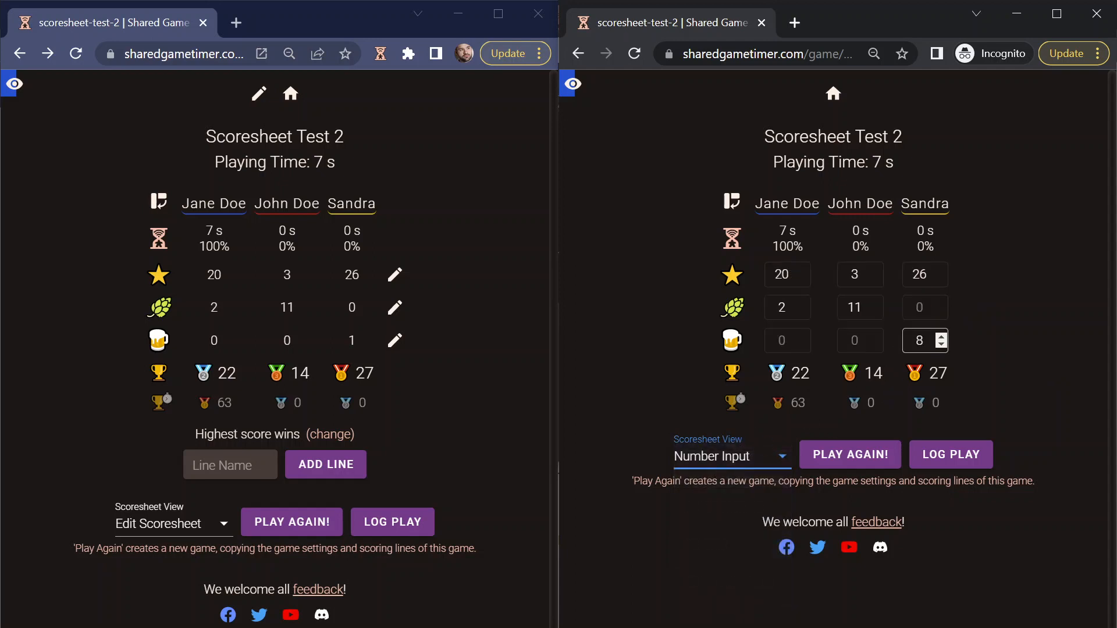
click(918, 342)
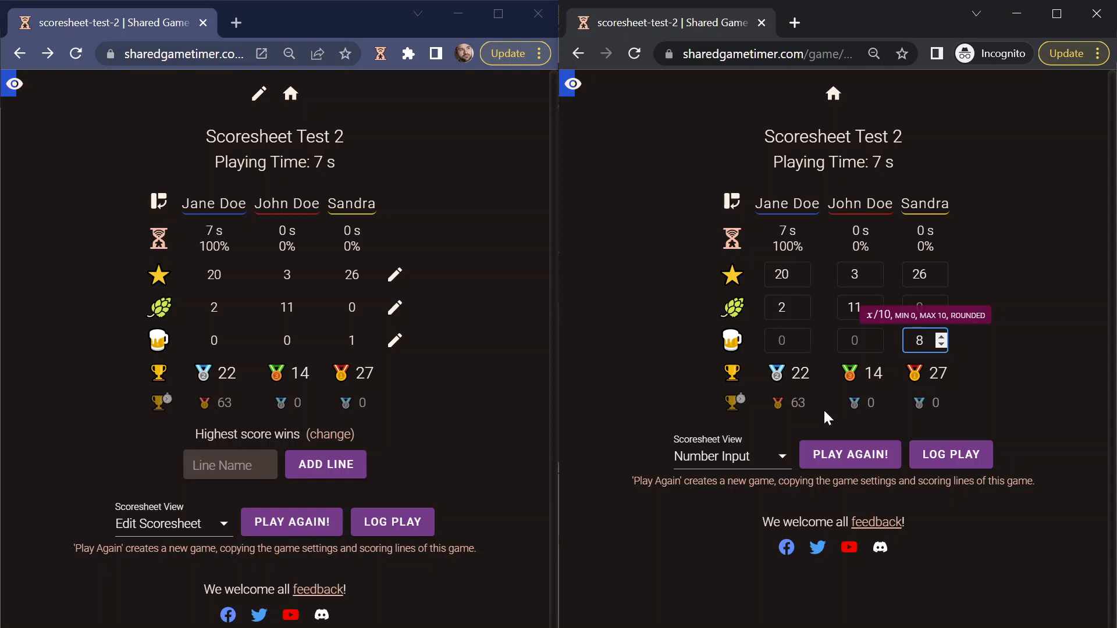
- Change the beer mug line's rounding to Round Down and save the score line
click(394, 341)
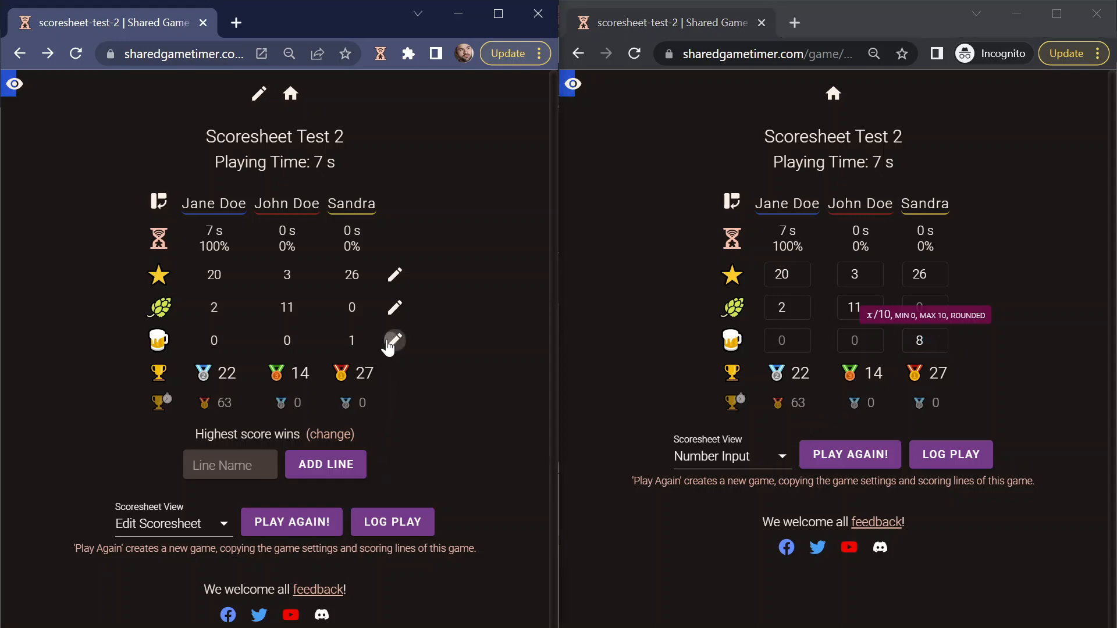
click(416, 389)
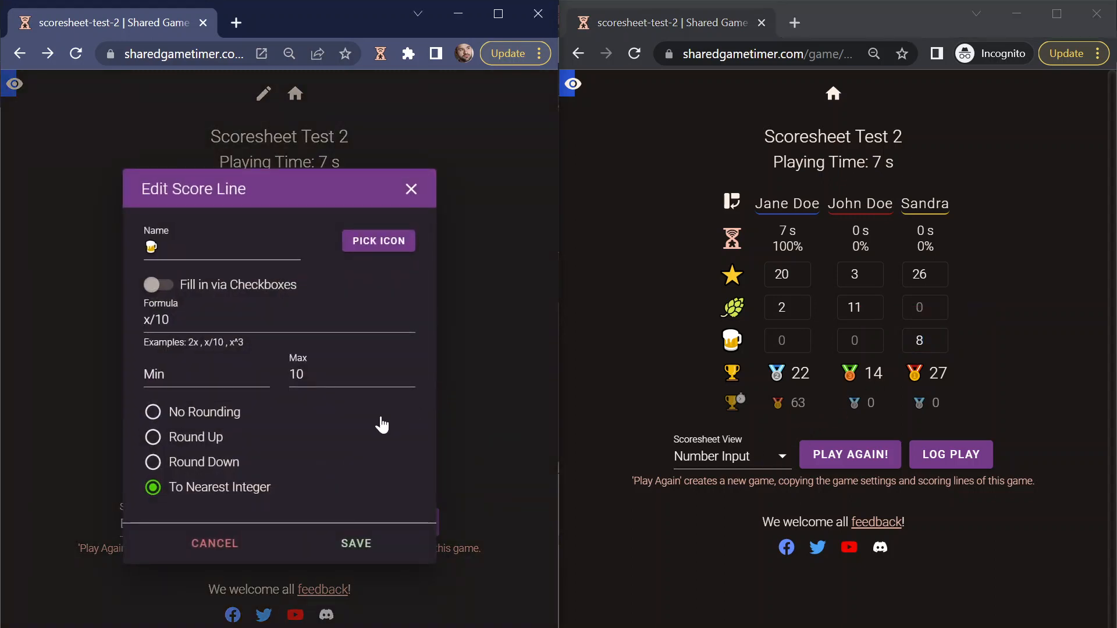
click(208, 466)
click(365, 541)
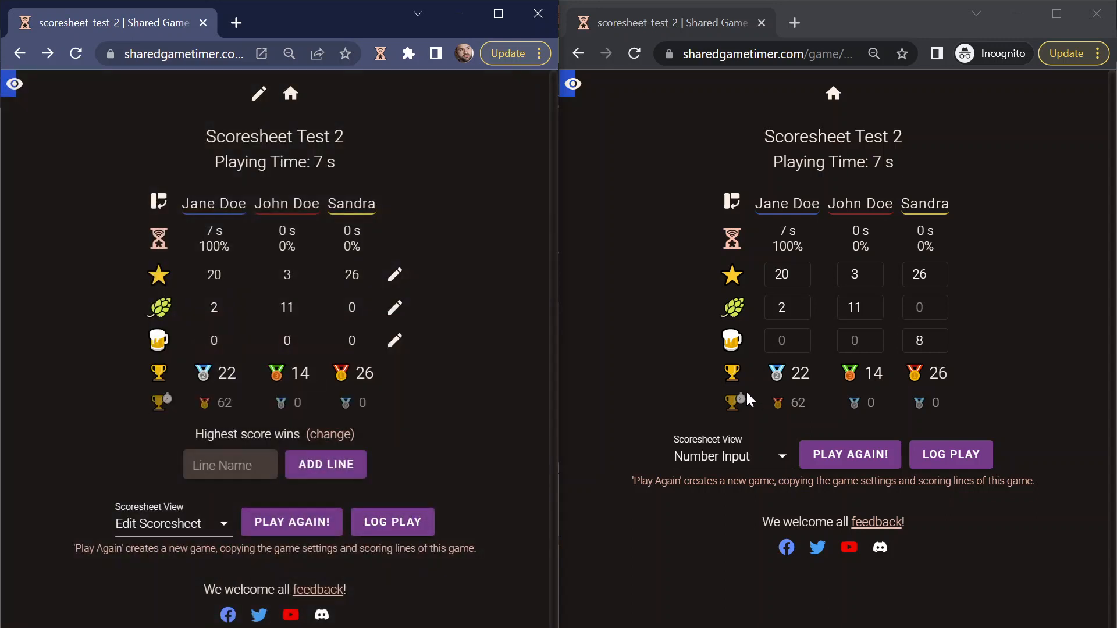
- Inspect the beer mug line's formula hint and its calculated scores in the Incognito window's Results view
click(672, 372)
click(713, 463)
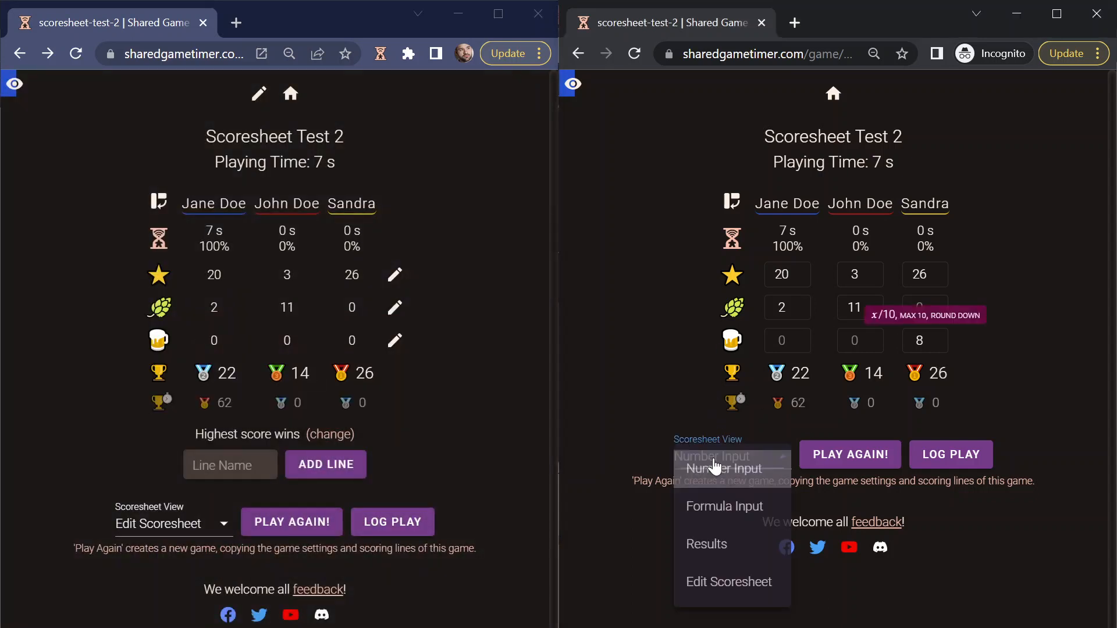
click(725, 544)
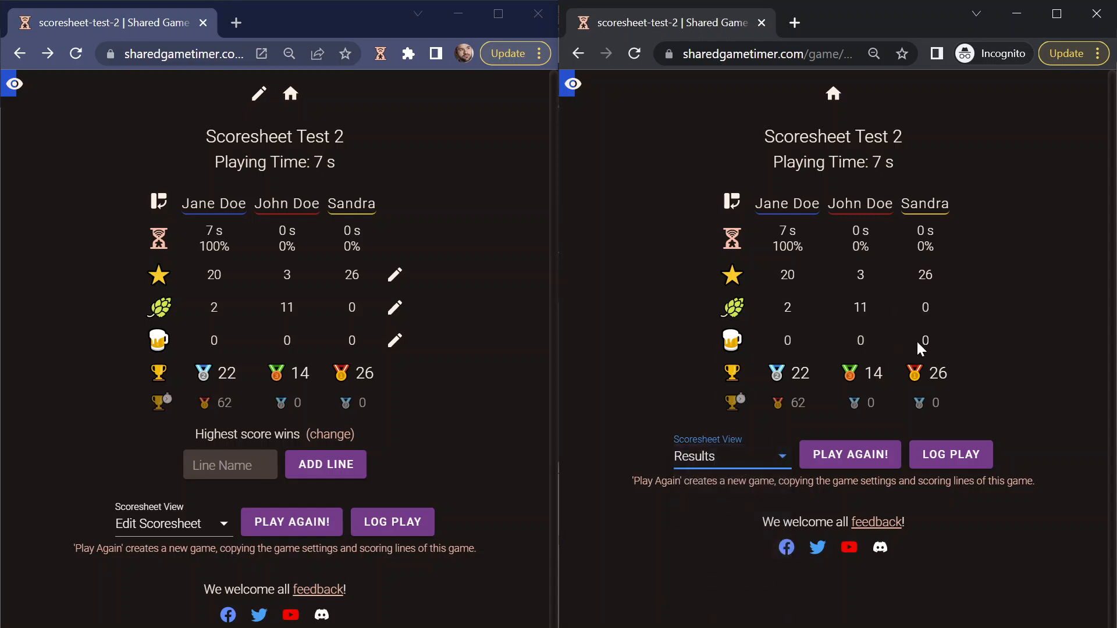
- In the main window, set the beer mug line to be filled in via checkboxes and save it
click(478, 436)
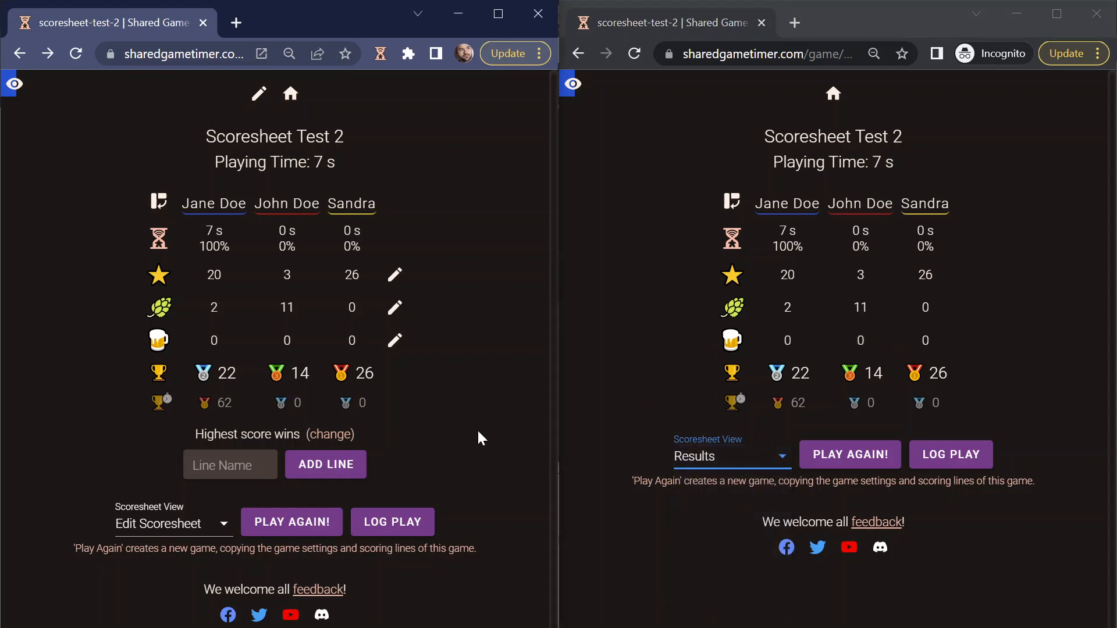
click(394, 340)
click(407, 396)
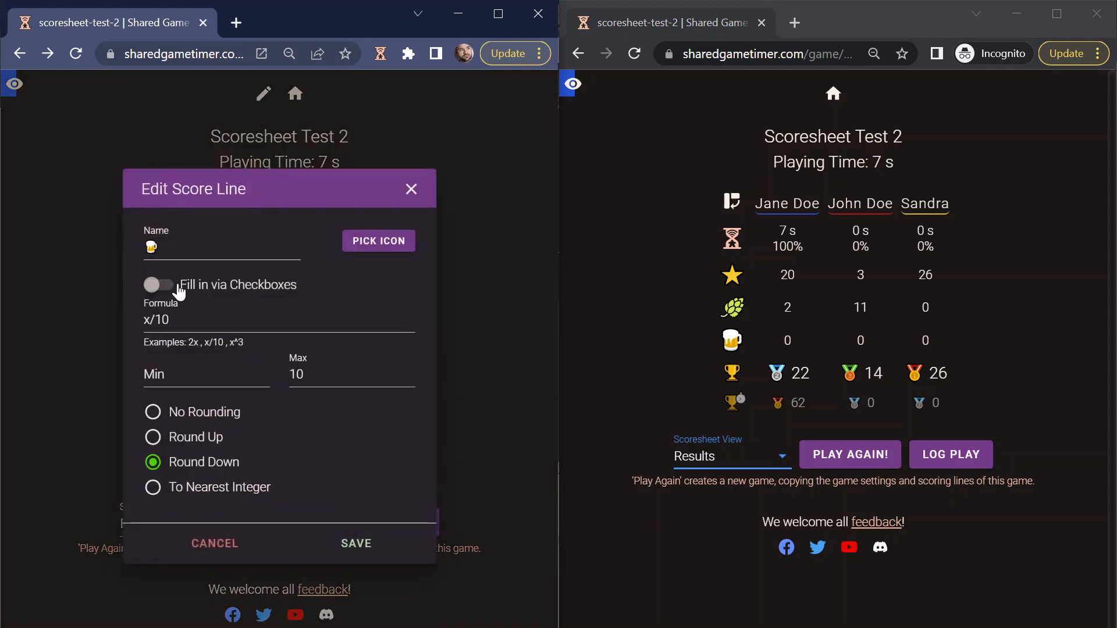
click(156, 285)
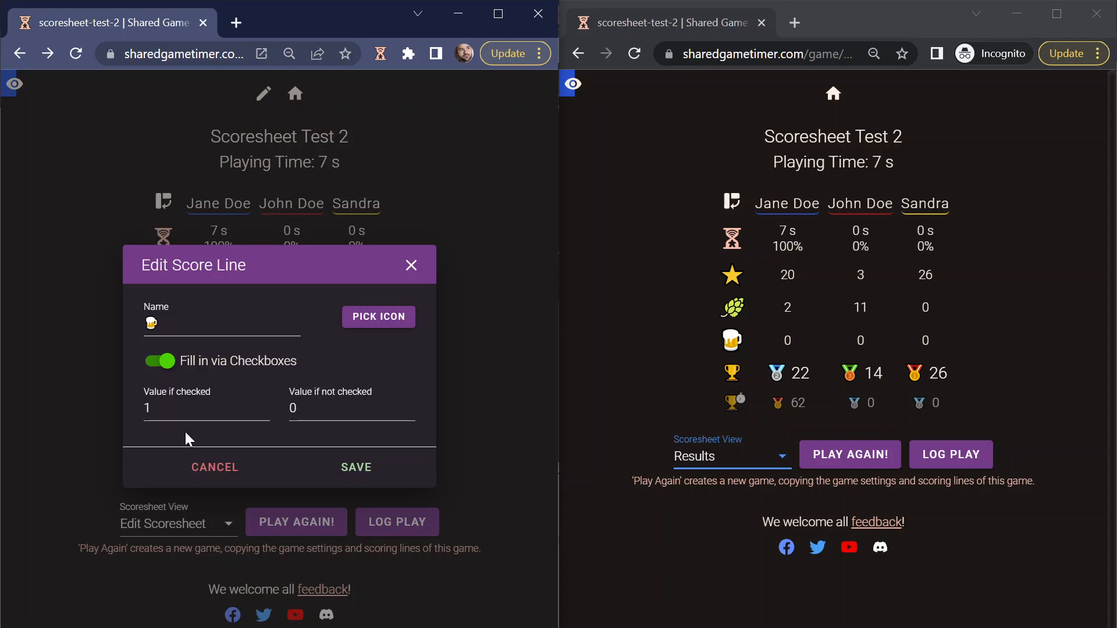
click(348, 465)
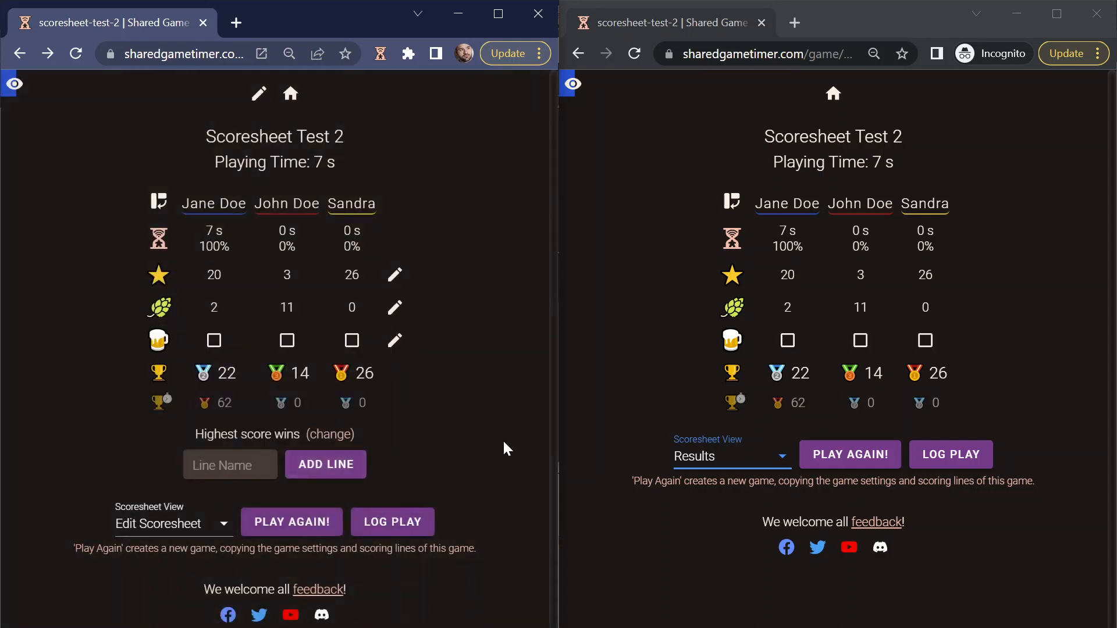
- Switch the Incognito window to Number Input and tick the beer mug checkboxes for the third and first players
click(952, 331)
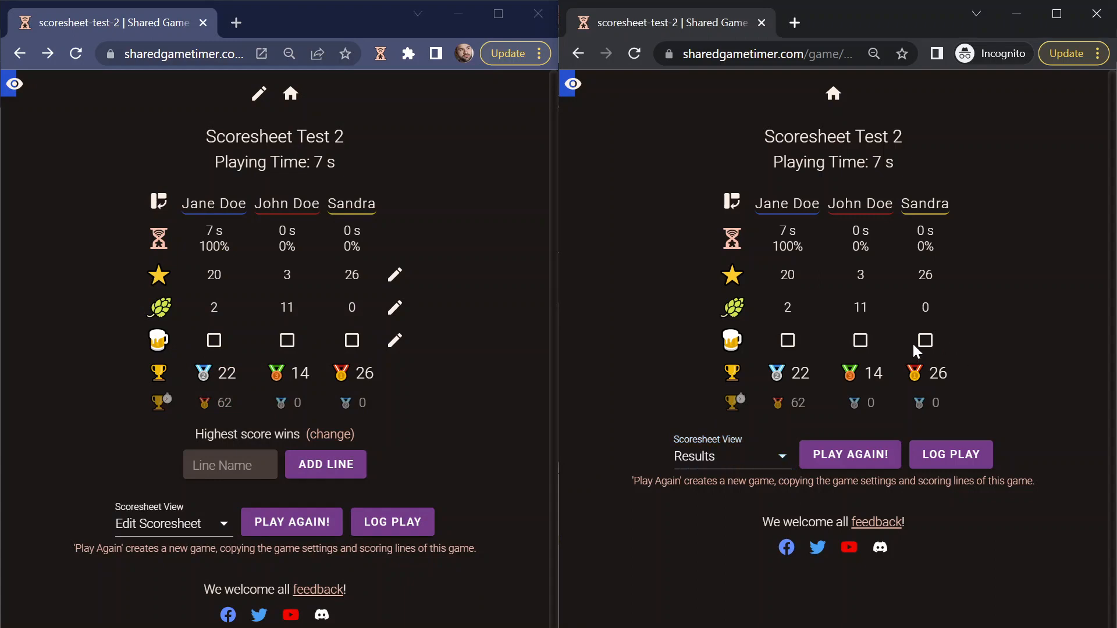
click(730, 457)
click(724, 465)
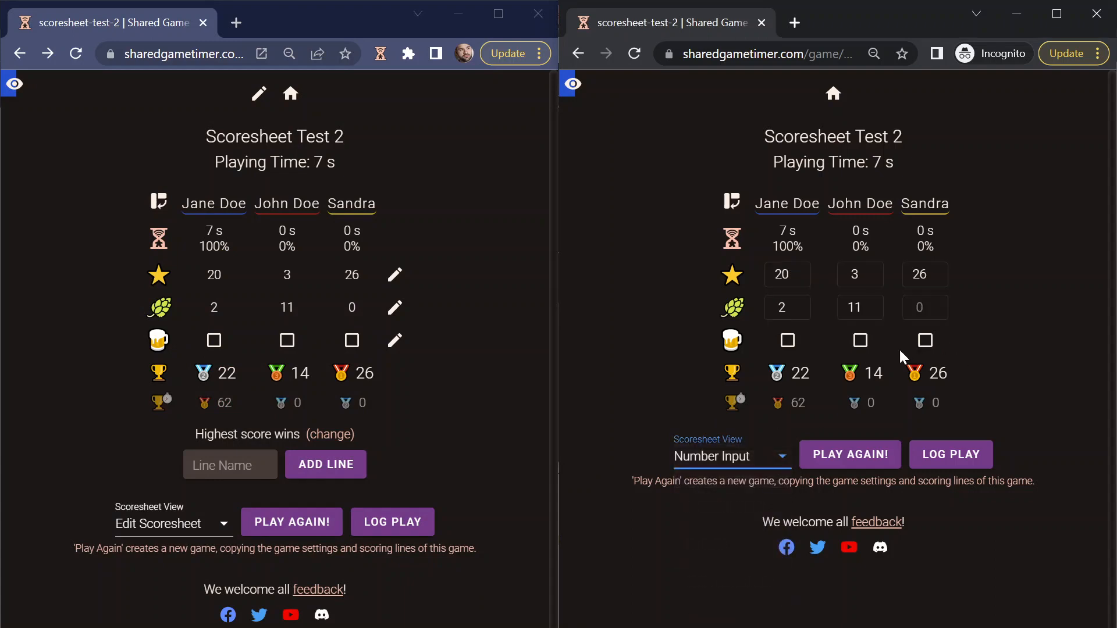
click(924, 340)
click(795, 347)
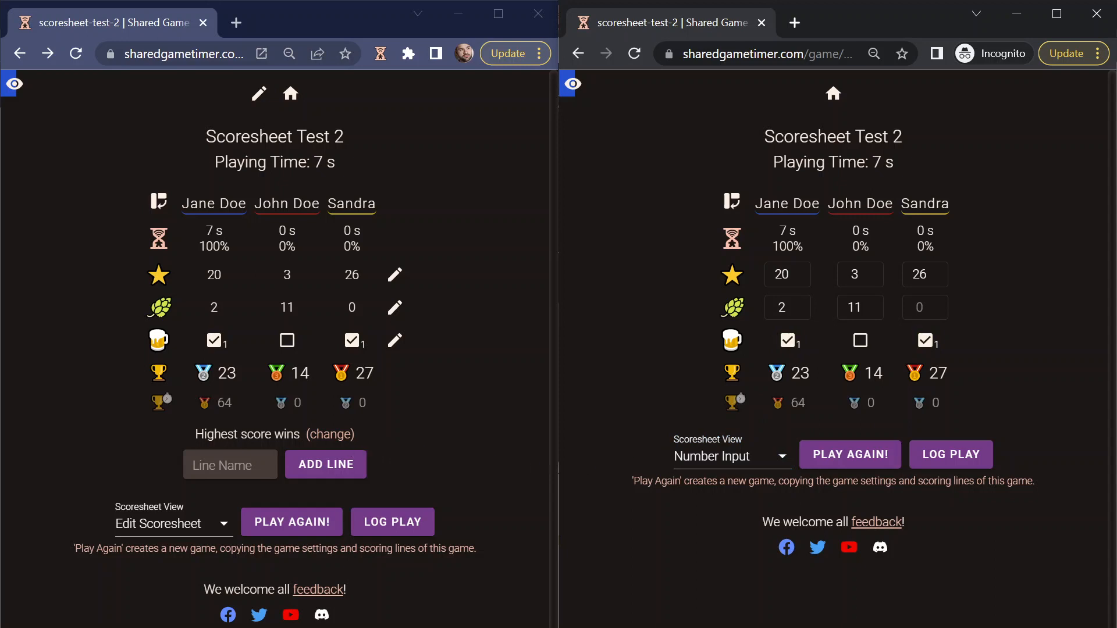
- In the main window, try turning off checkbox filling for the beer mug line and cancel the edit
click(185, 523)
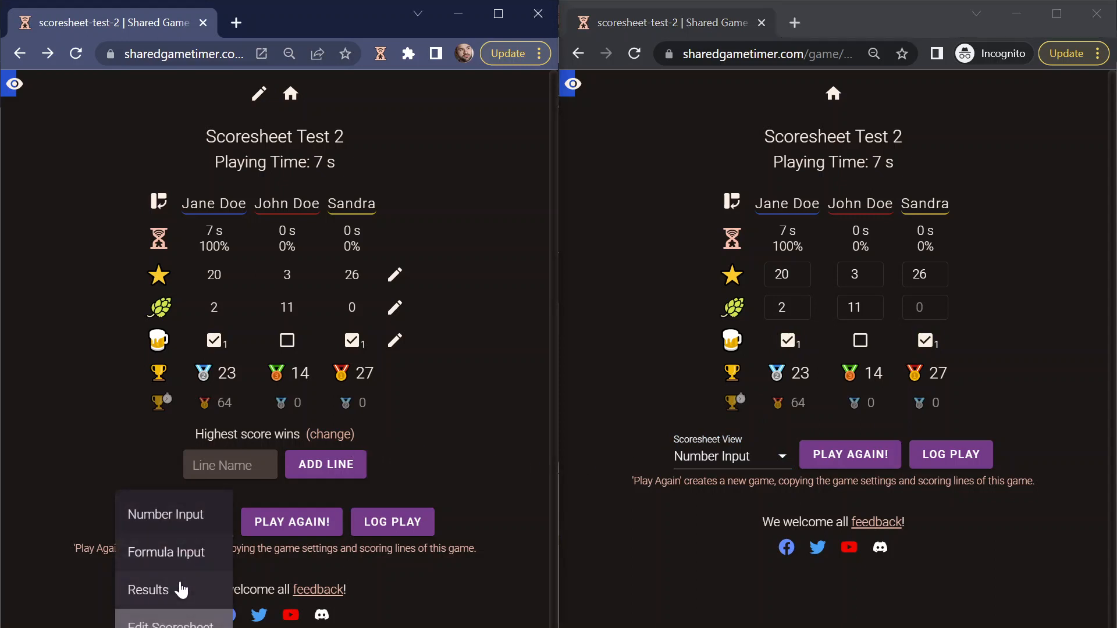
click(172, 624)
click(393, 342)
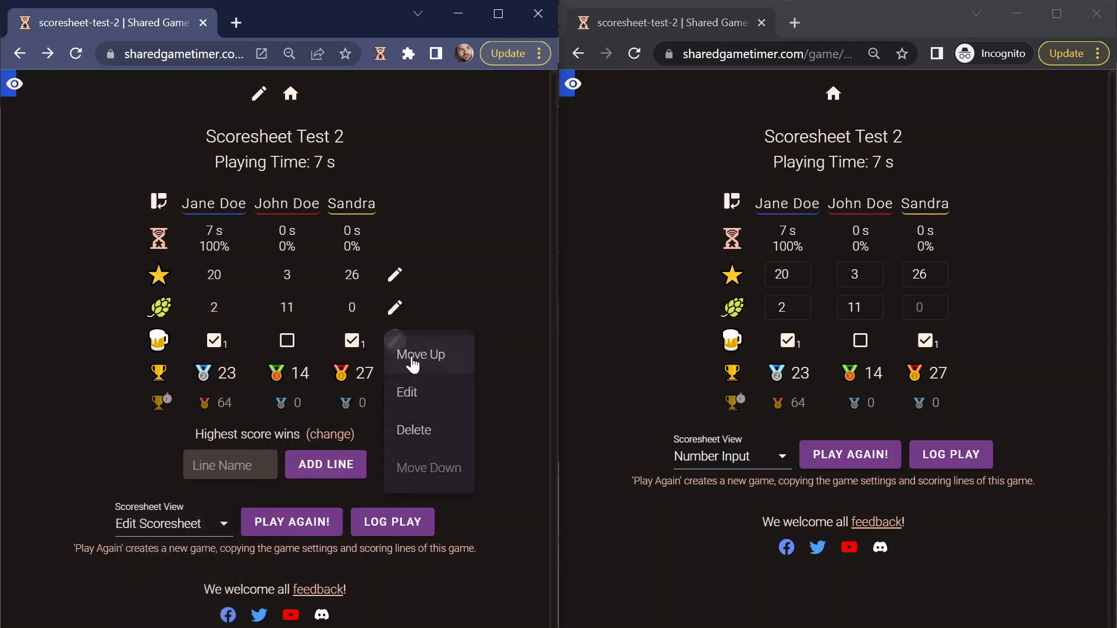
click(424, 400)
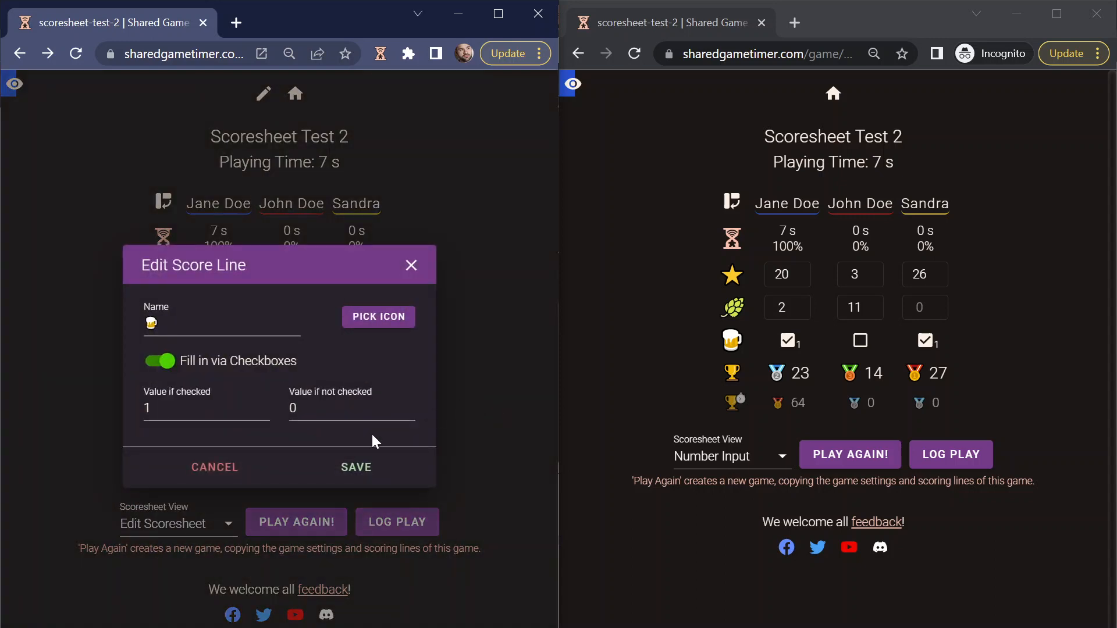
click(215, 361)
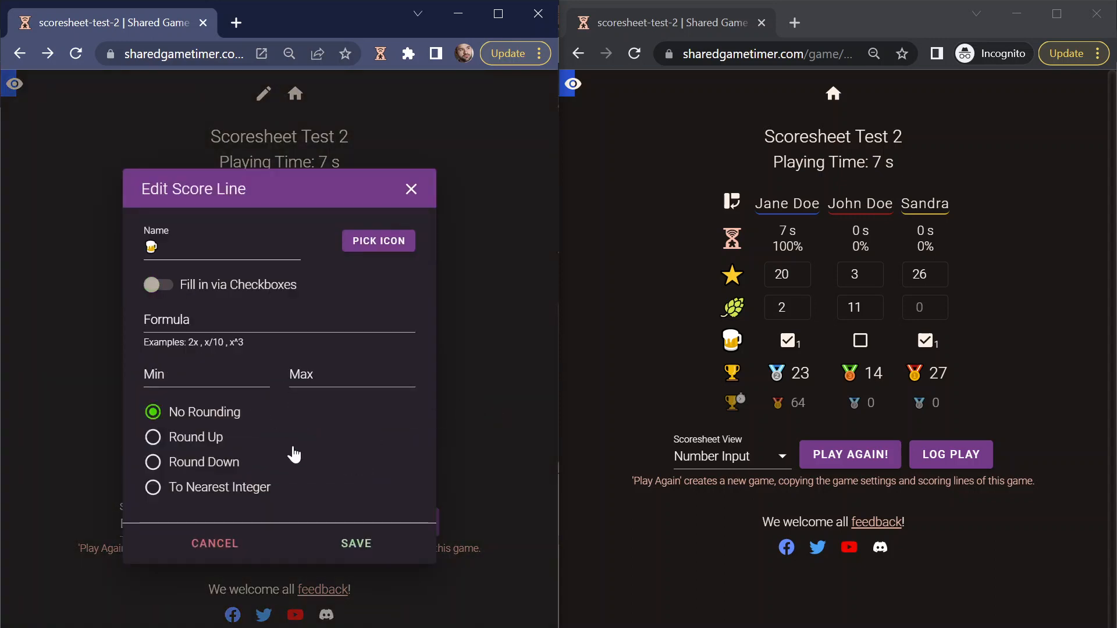
click(232, 543)
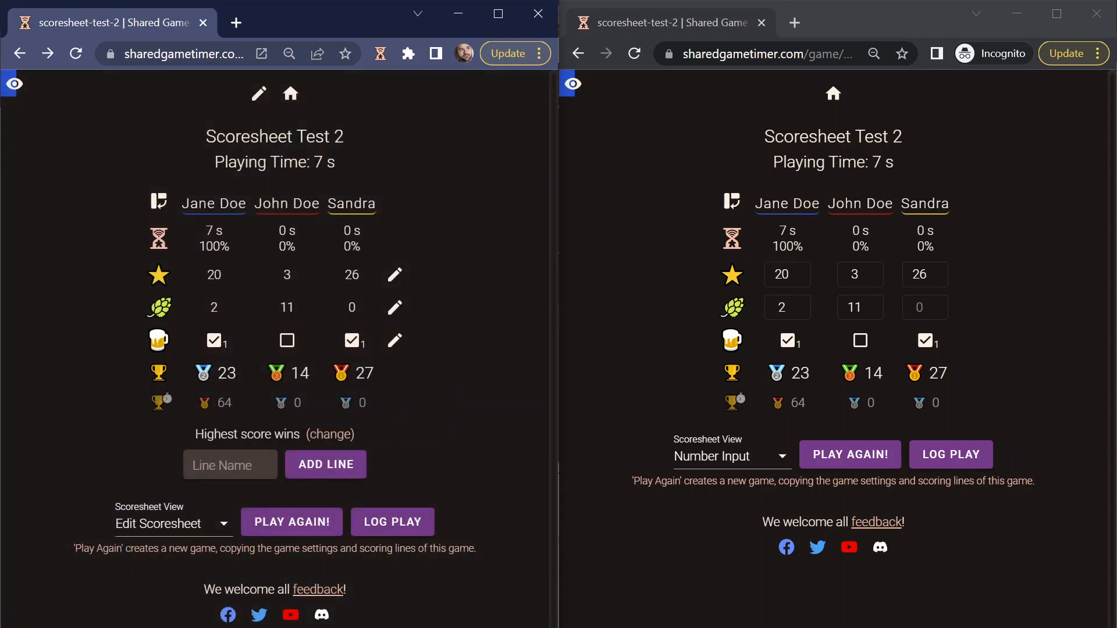
- Toggle the scoresheet's winning rule, leaving it on Lowest score wins
click(329, 436)
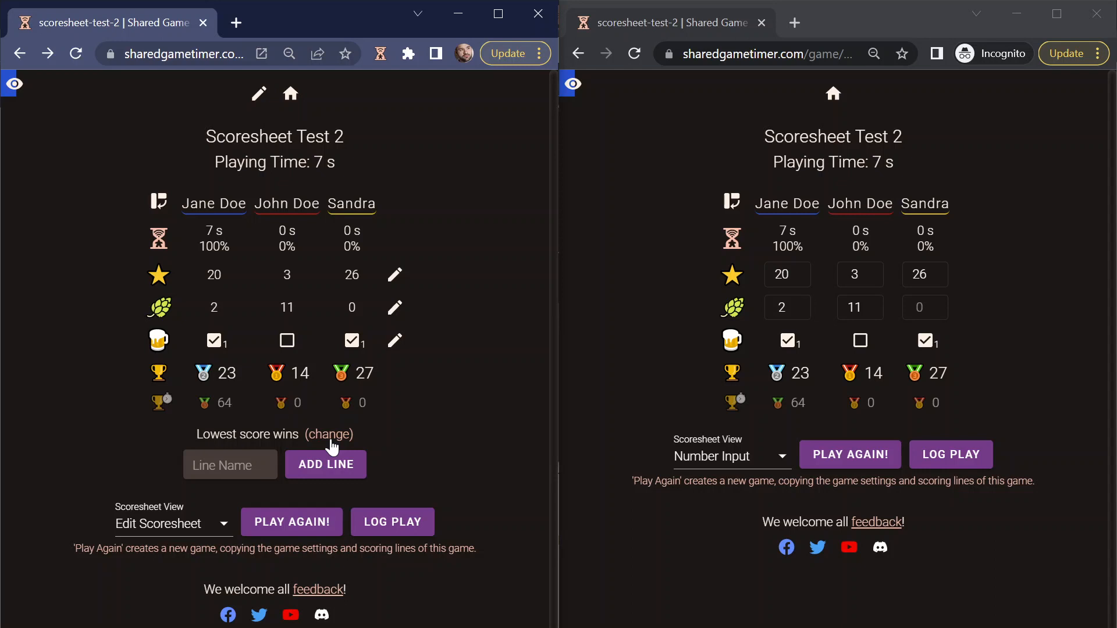
click(330, 442)
click(330, 442)
- Start logging the play to Board Game Geek, search for "Beer" and choose the game Beer & Pretzels
click(404, 526)
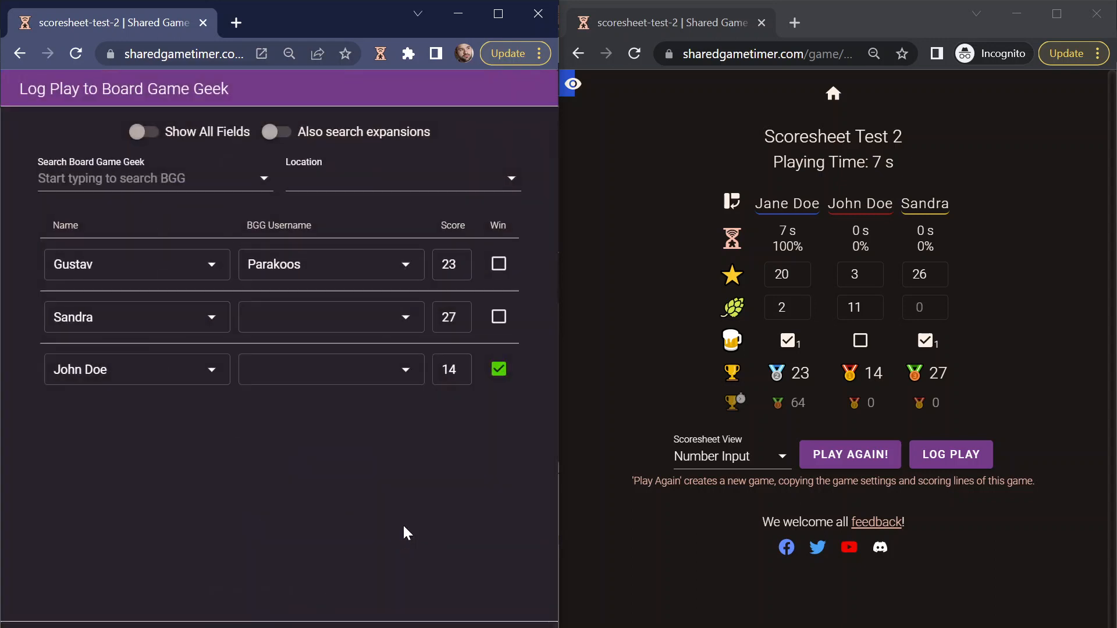
click(175, 179)
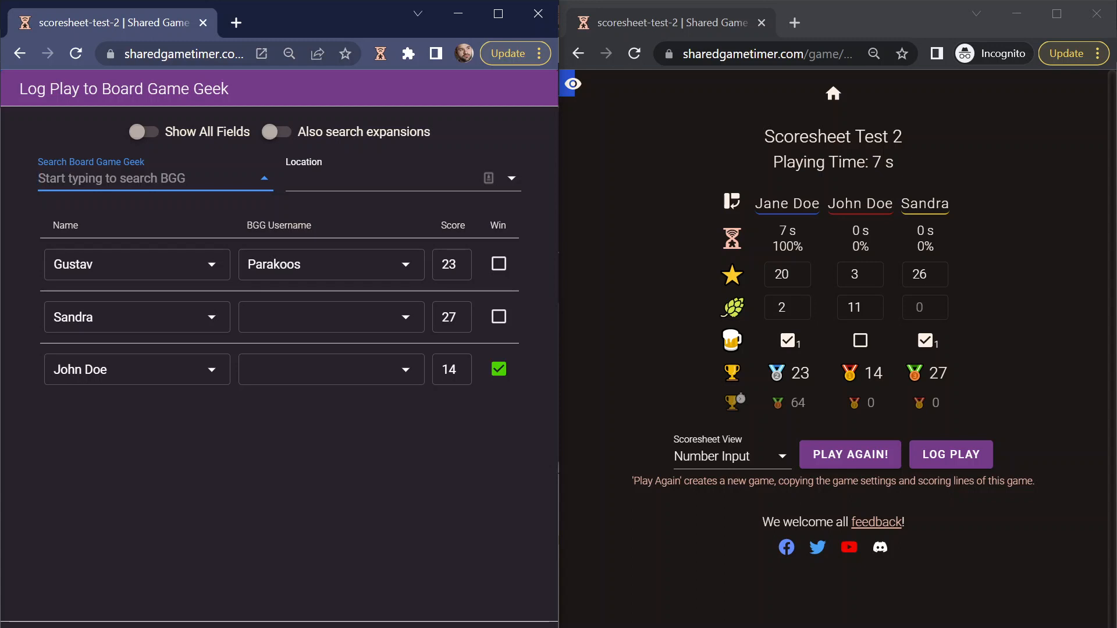
text(Beer)
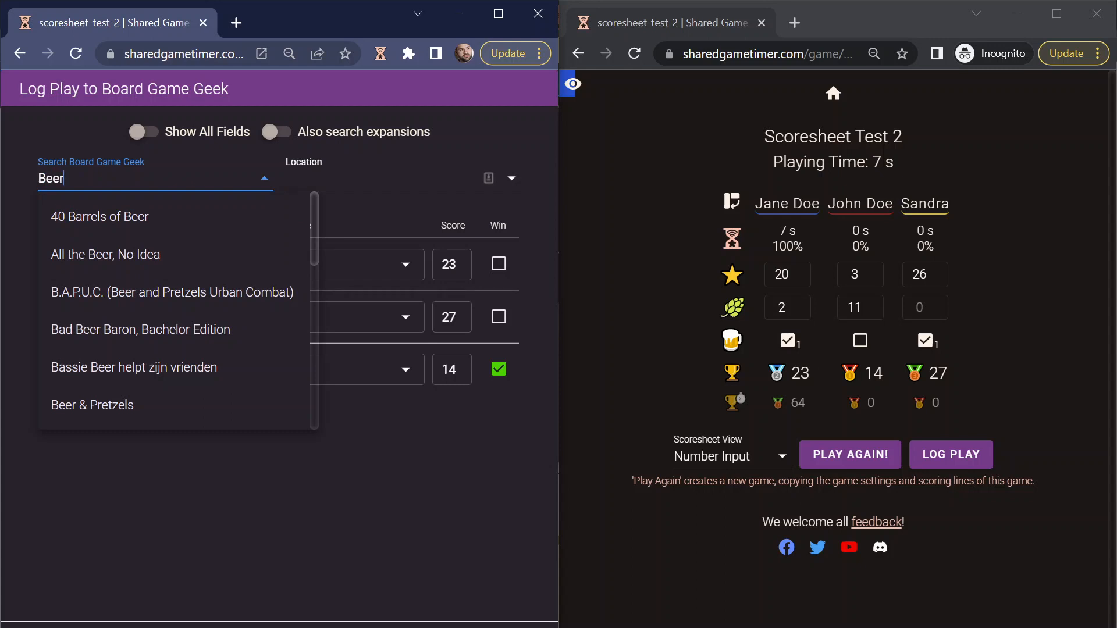
click(121, 406)
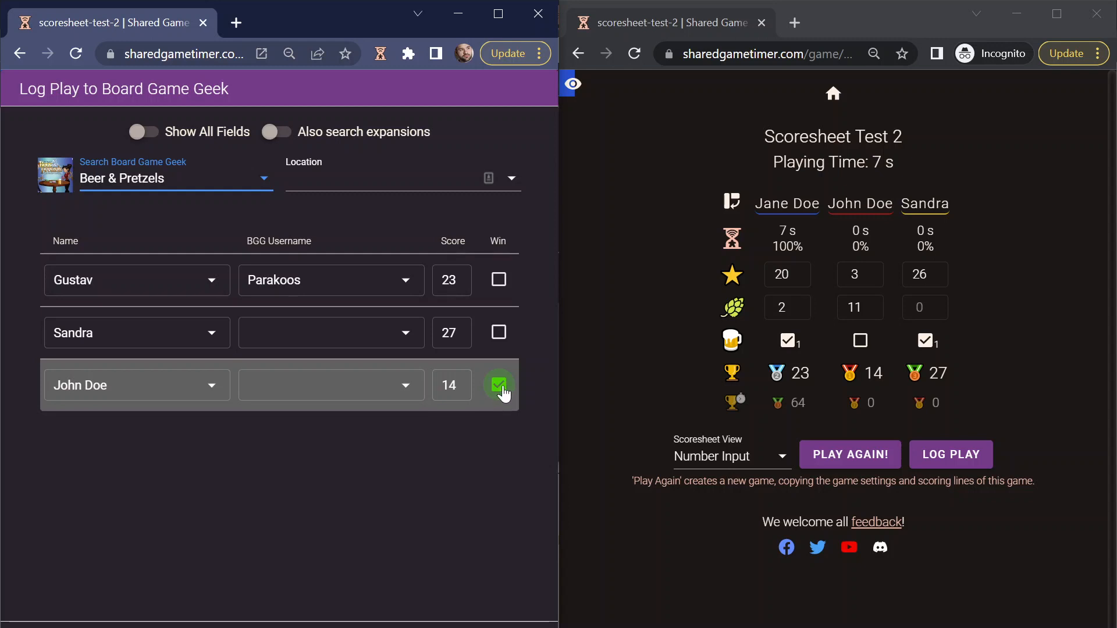
- Try out different Win marks for the players in the play log, and go back to the scoresheet without logging
click(500, 337)
click(498, 280)
click(499, 333)
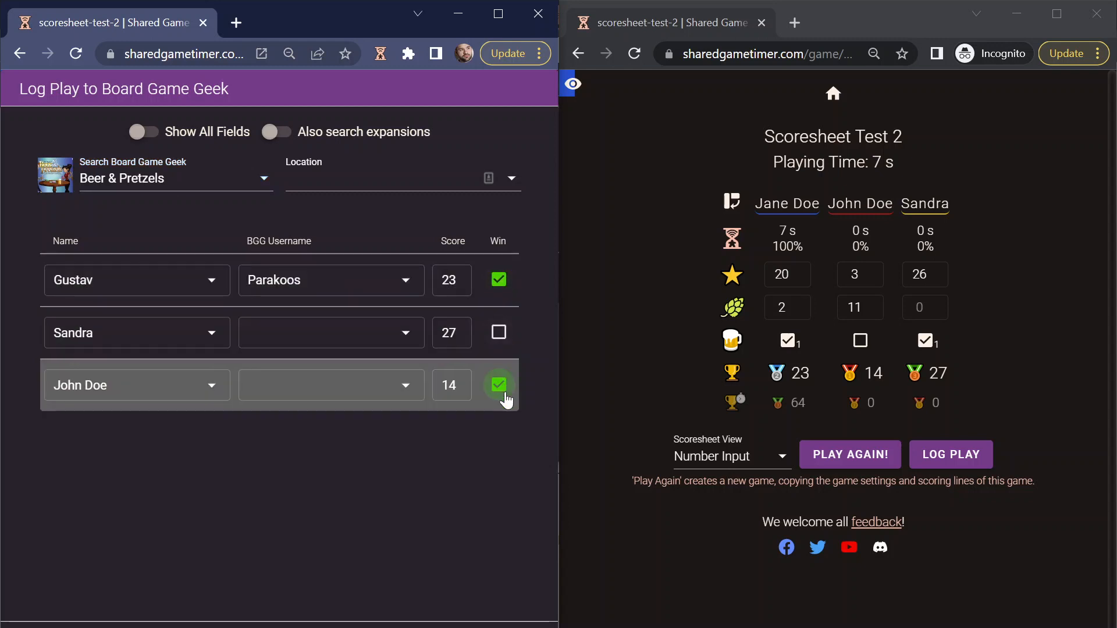
click(501, 386)
key(alt+Left)
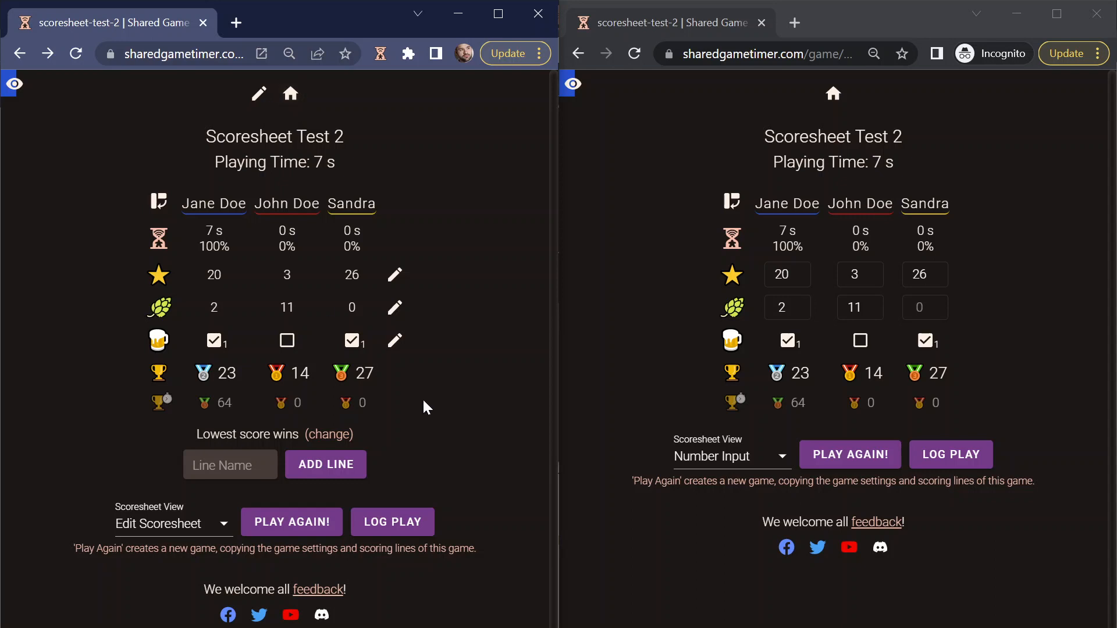
- Look over the Play Again options for creating a replay game or saving a template, and cancel
click(296, 523)
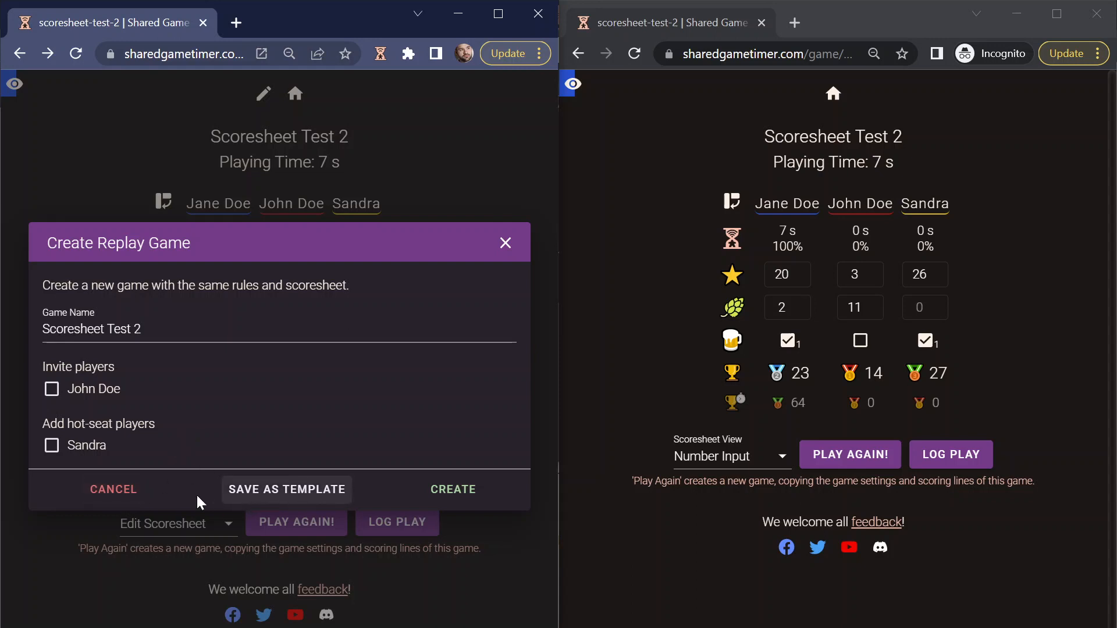
click(110, 490)
- Return to the home page, open the Kanban EV template from Templates, and examine its scoresheet lines and settings
click(294, 93)
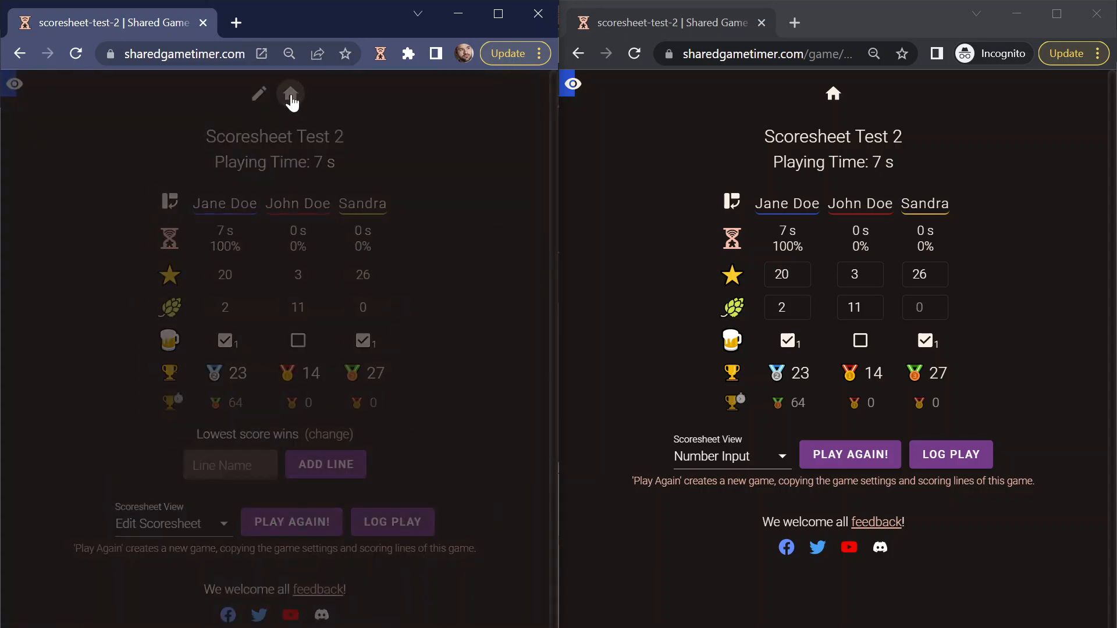
click(448, 159)
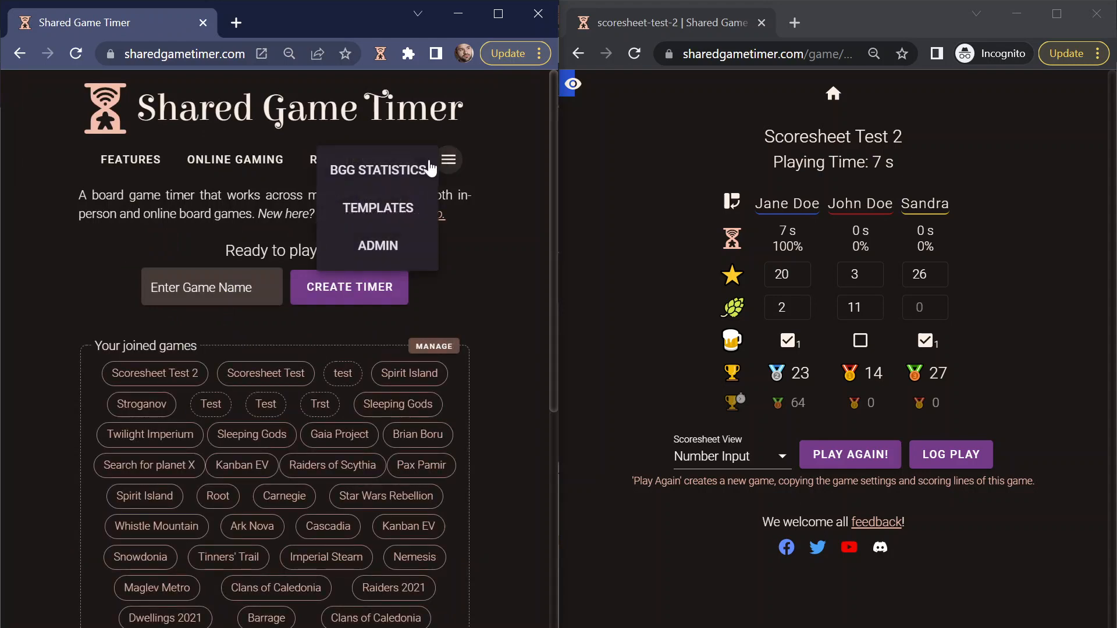
click(378, 210)
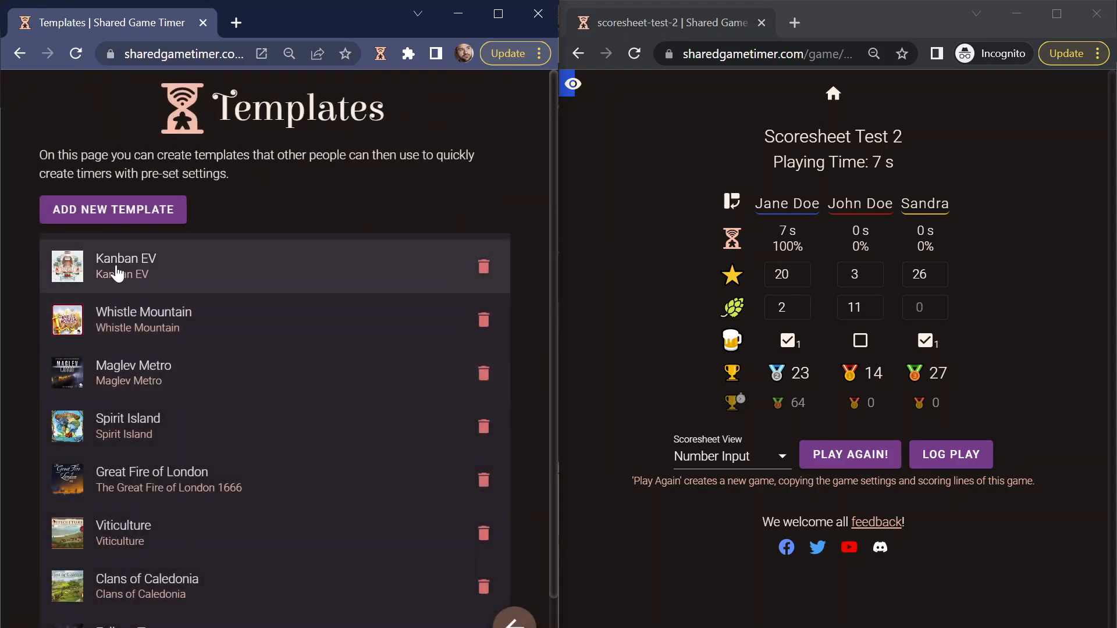
click(134, 271)
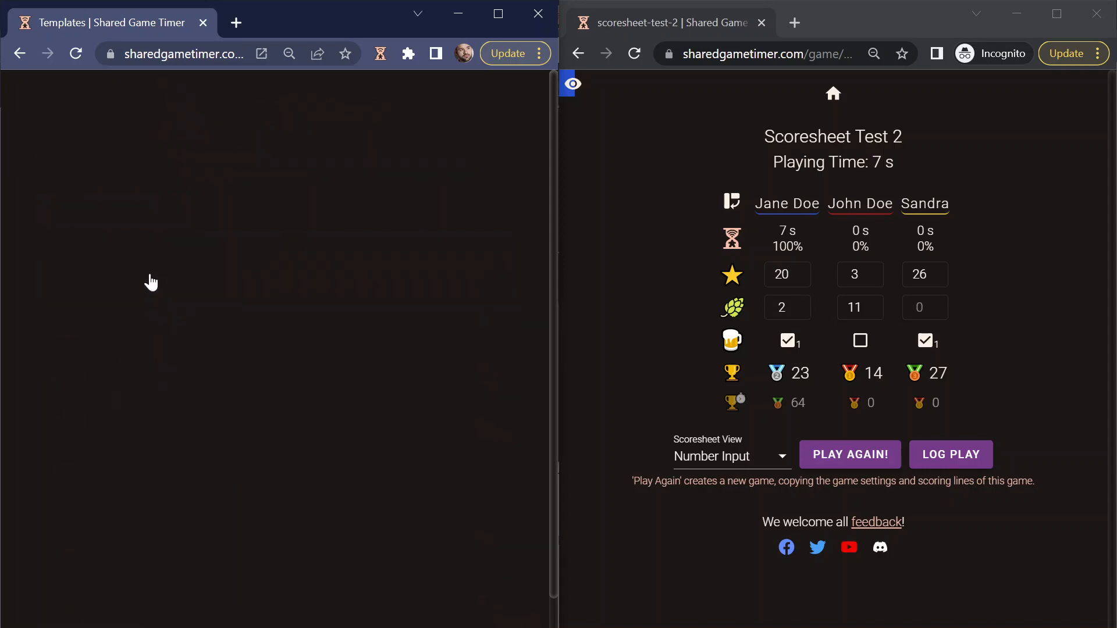
scroll(306, 387, down, 20)
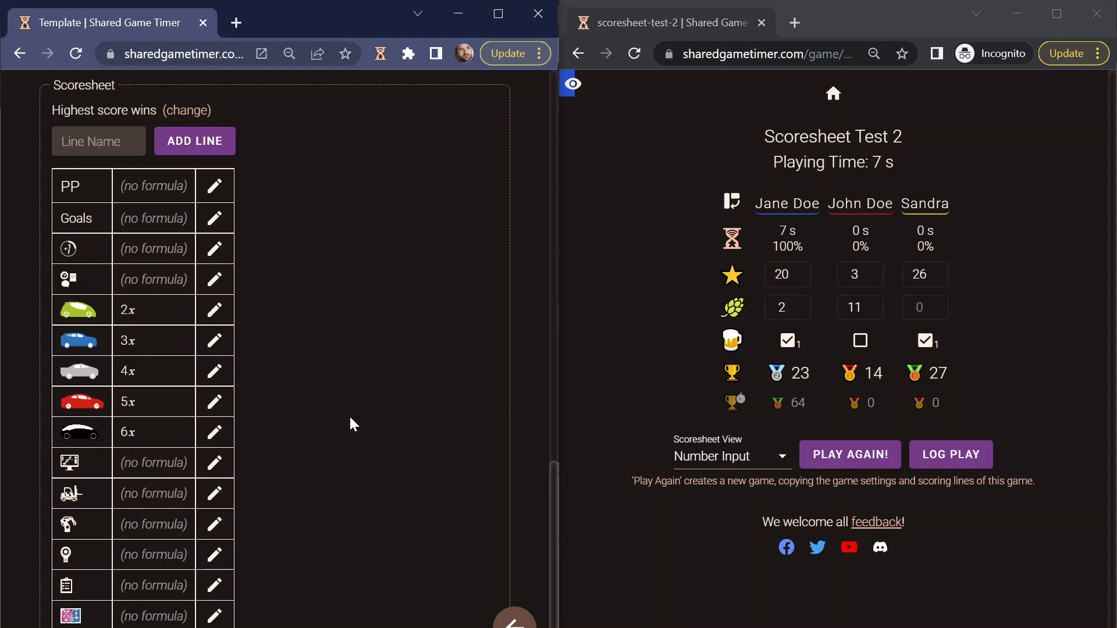
scroll(351, 423, up, 5)
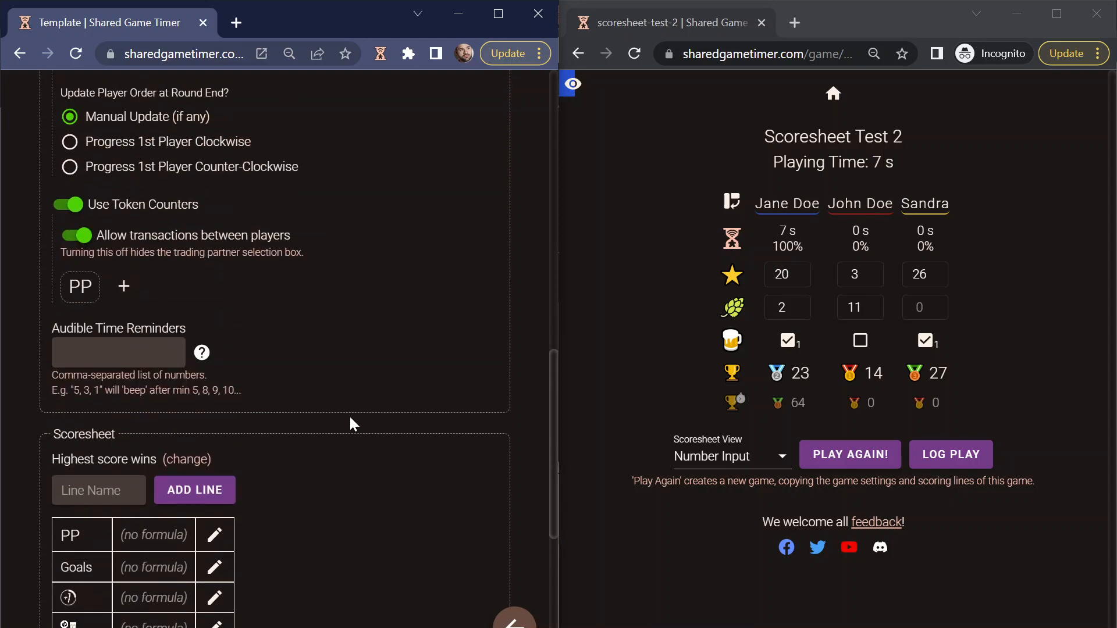